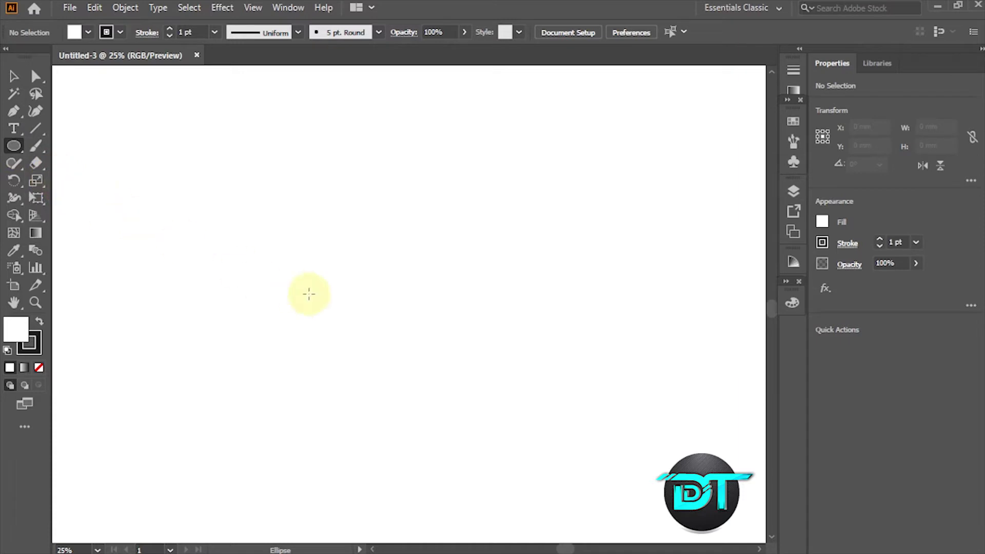
- Draw a circle about 399 mm across and a closed S-curved band with the Pen tool, running through it from its upper edge to its lower right
{"action": "left_click_drag", "start_coordinate": [402, 293], "coordinate": [563, 363]}
{"action": "left_click", "coordinate": [14, 111]}
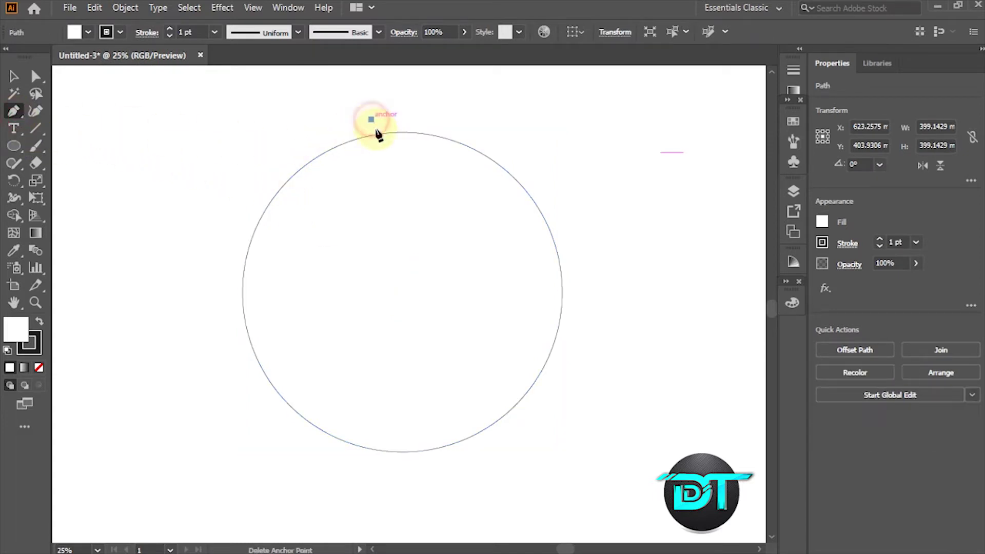
{"action": "left_click_drag", "start_coordinate": [378, 134], "coordinate": [406, 235]}
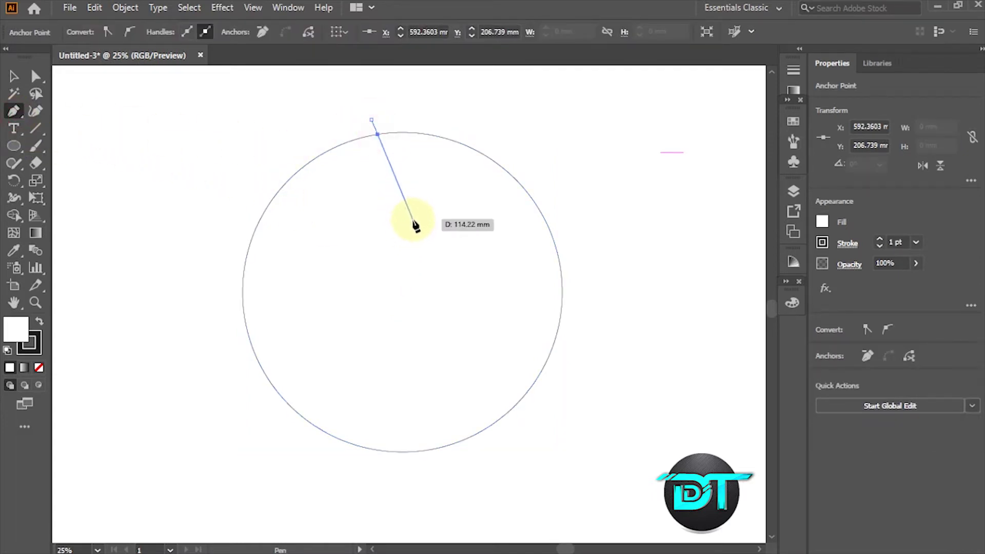
{"action": "left_click_drag", "start_coordinate": [400, 275], "coordinate": [401, 282]}
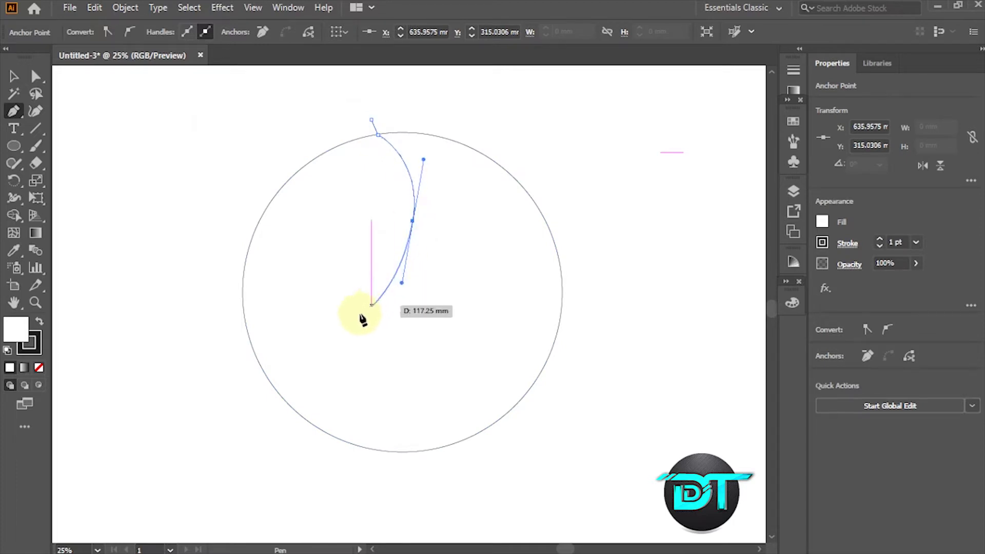
{"action": "left_click_drag", "start_coordinate": [343, 386], "coordinate": [371, 442]}
{"action": "left_click", "coordinate": [469, 441]}
{"action": "left_click", "coordinate": [523, 416]}
{"action": "left_click", "coordinate": [526, 393]}
{"action": "left_click_drag", "start_coordinate": [432, 359], "coordinate": [431, 316]}
{"action": "left_click_drag", "start_coordinate": [468, 208], "coordinate": [444, 138]}
{"action": "left_click", "coordinate": [371, 120]}
- Subtract the S-curved band from the circle with the Pathfinder Minus Front mode
{"action": "left_click", "coordinate": [13, 76]}
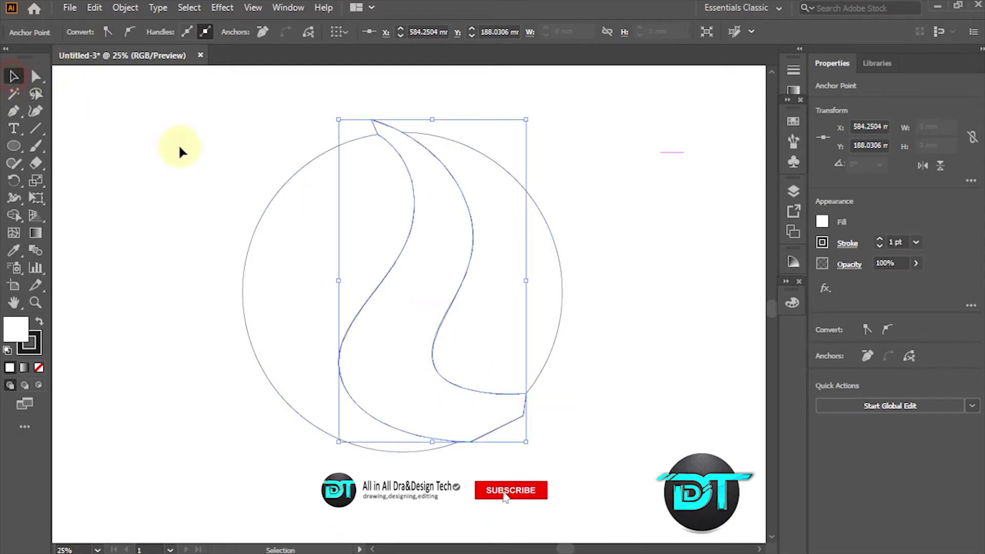
{"action": "left_click_drag", "start_coordinate": [259, 192], "coordinate": [278, 208]}
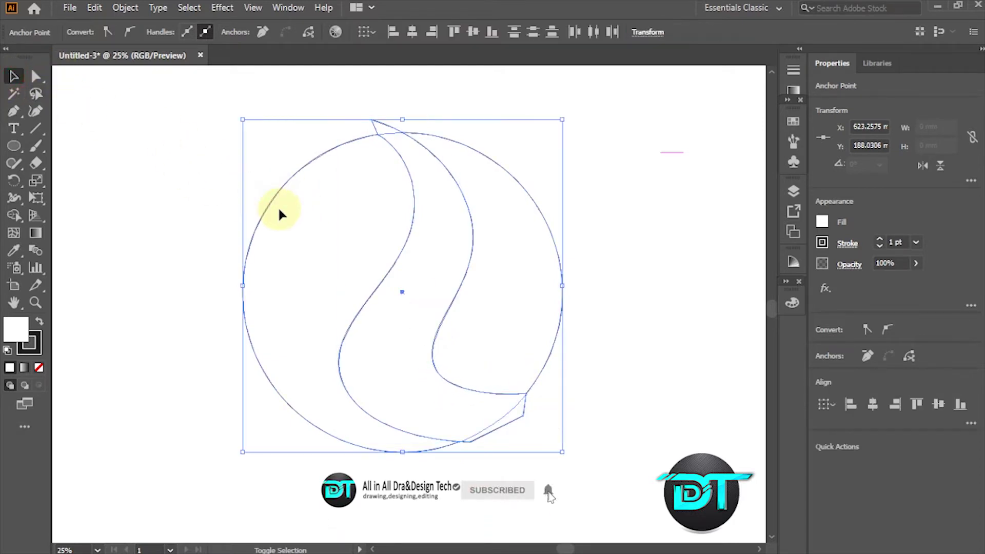
{"action": "left_click", "coordinate": [285, 8]}
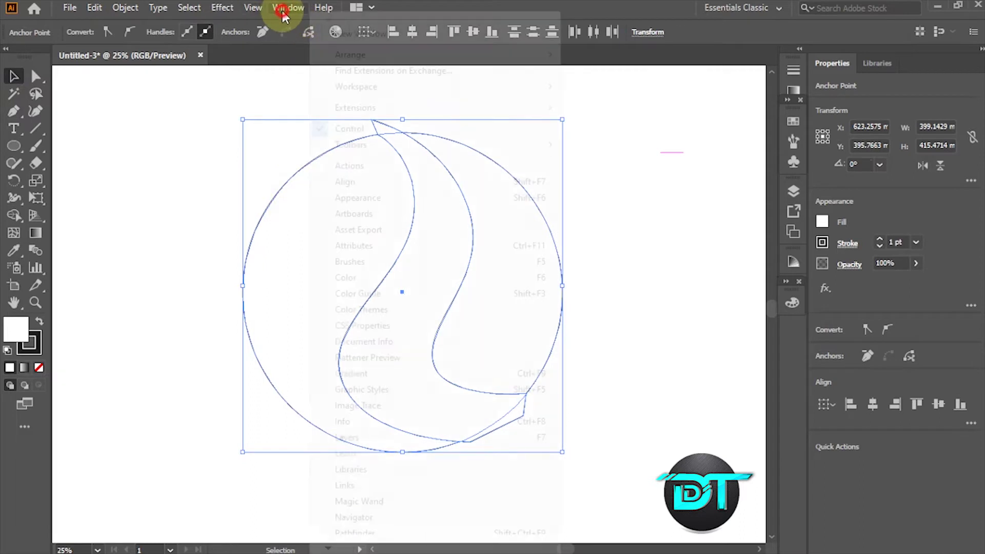
{"action": "left_click", "coordinate": [318, 533]}
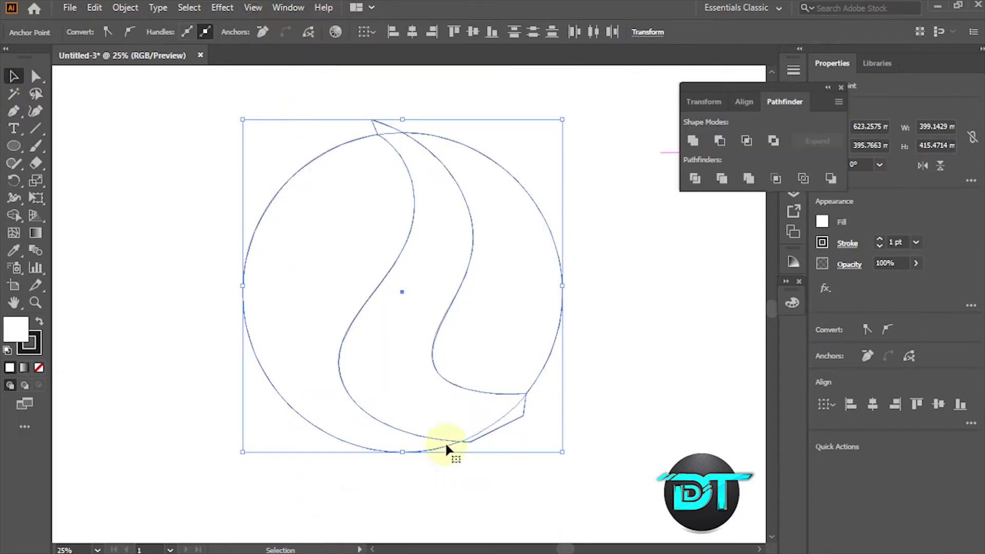
{"action": "left_click", "coordinate": [721, 141]}
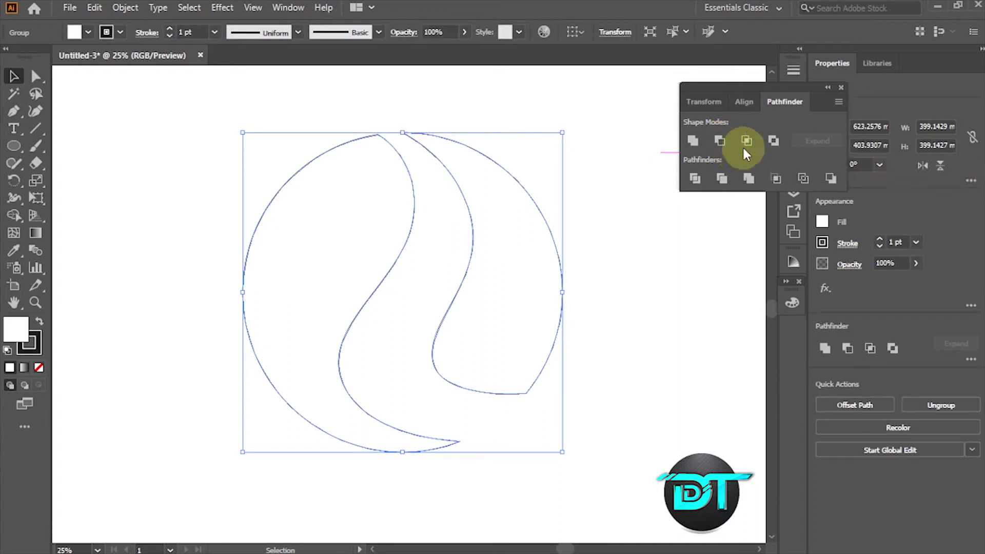
{"action": "left_click", "coordinate": [840, 86]}
- Ungroup the two remaining pieces of the circle
{"action": "left_click", "coordinate": [635, 237]}
{"action": "right_click", "coordinate": [295, 211]}
{"action": "left_click_drag", "start_coordinate": [260, 139], "coordinate": [305, 192]}
{"action": "right_click", "coordinate": [304, 192]}
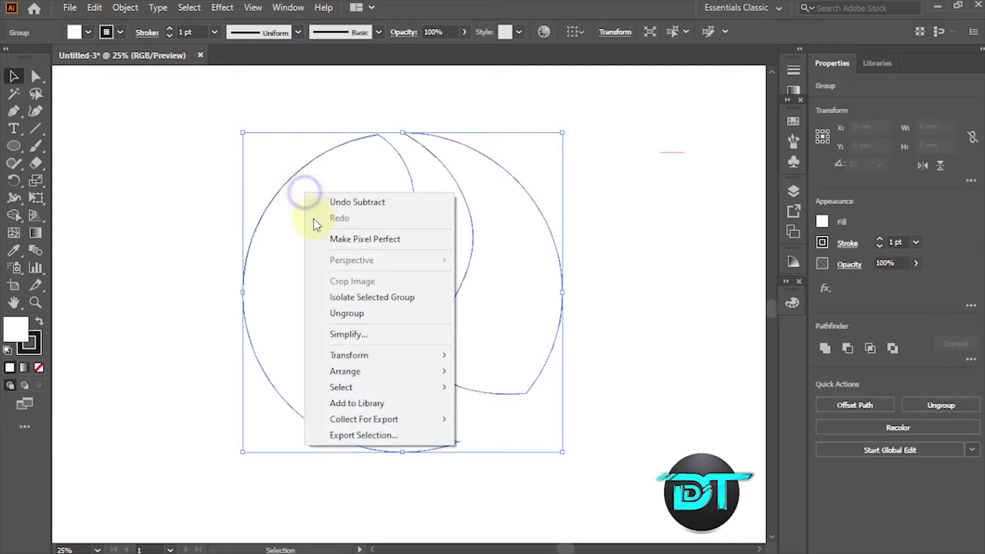
{"action": "left_click", "coordinate": [328, 312]}
{"action": "left_click", "coordinate": [220, 266]}
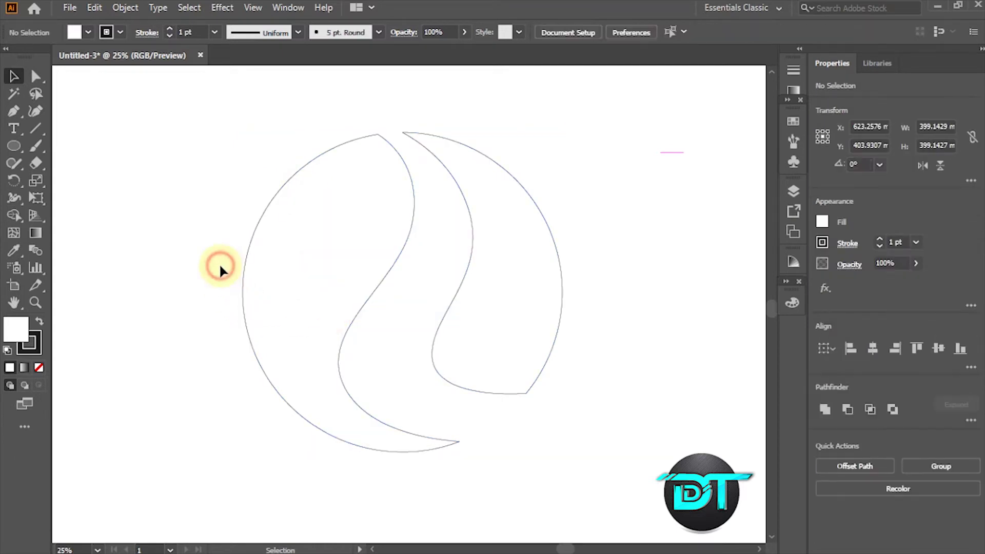
- Draw a closed teardrop shape with a curved tail along the outer edge of the left piece using the Pen tool
{"action": "left_click", "coordinate": [14, 110]}
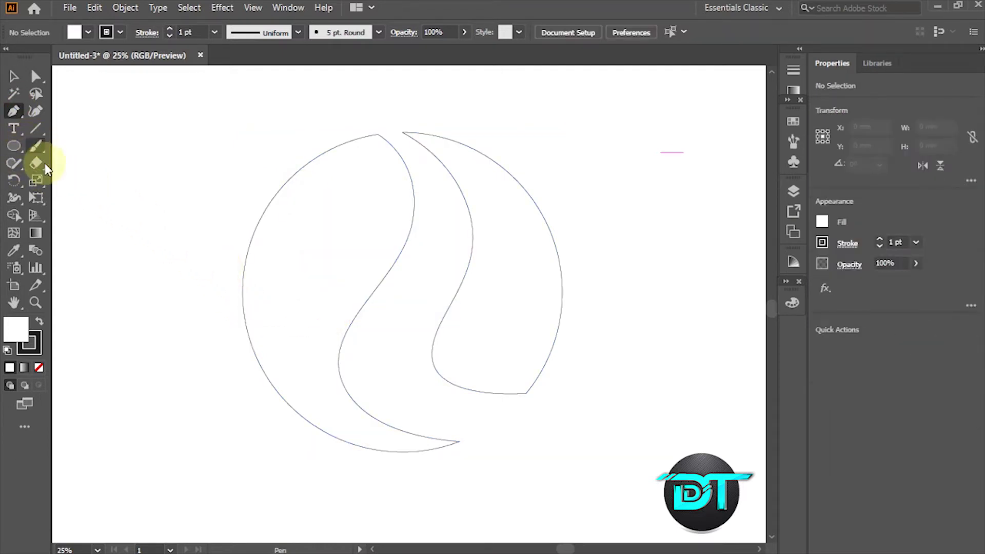
{"action": "left_click", "coordinate": [317, 427]}
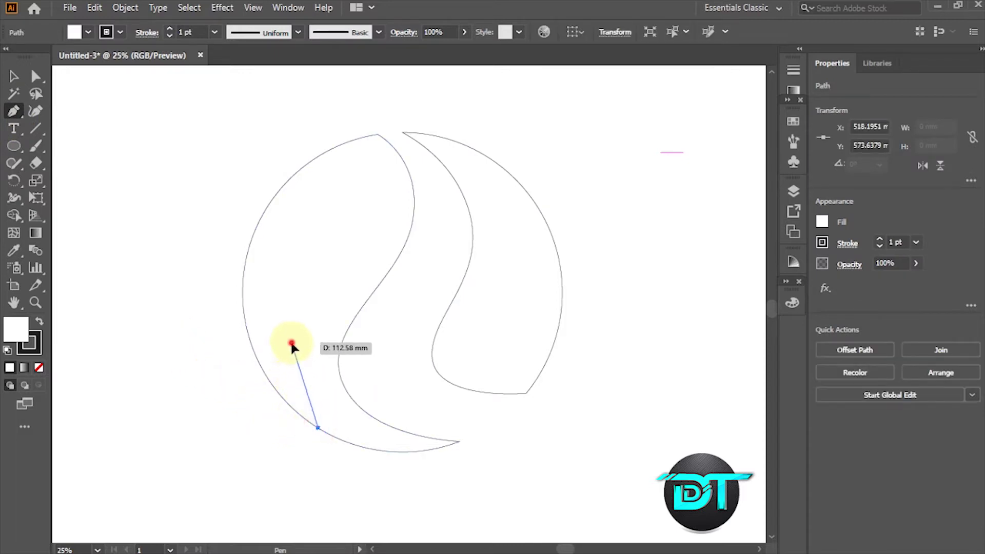
{"action": "left_click_drag", "start_coordinate": [306, 323], "coordinate": [310, 295]}
{"action": "left_click_drag", "start_coordinate": [351, 239], "coordinate": [346, 197]}
{"action": "left_click_drag", "start_coordinate": [243, 298], "coordinate": [238, 392]}
{"action": "left_click", "coordinate": [318, 428]}
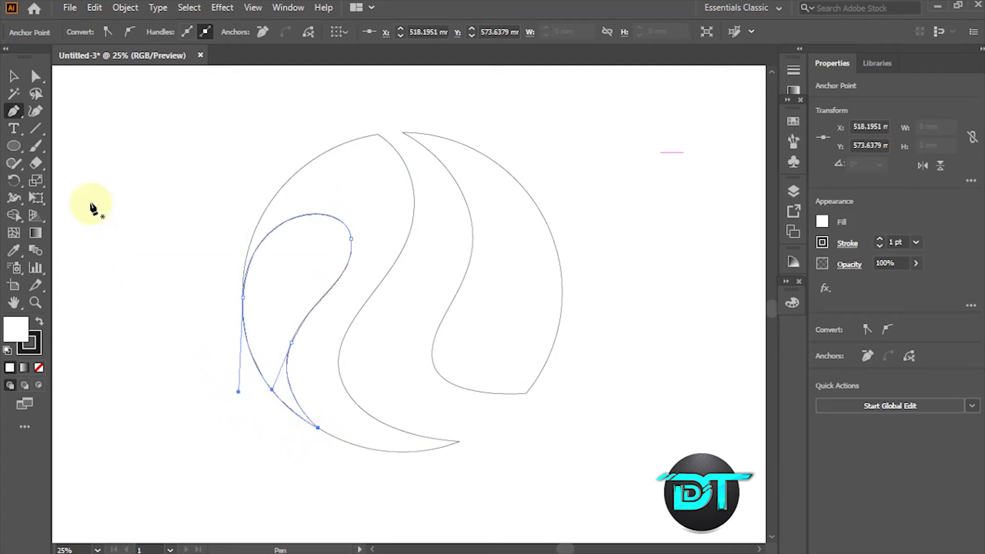
{"action": "left_click", "coordinate": [14, 80]}
{"action": "left_click", "coordinate": [316, 179], "text": "shift"}
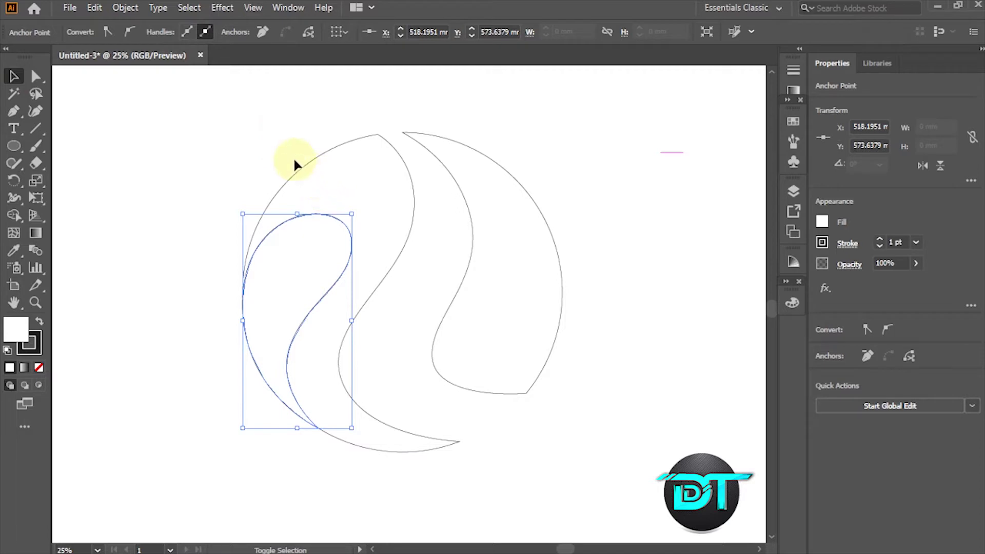
{"action": "left_click", "coordinate": [286, 158]}
{"action": "left_click", "coordinate": [315, 198]}
{"action": "left_click", "coordinate": [191, 215]}
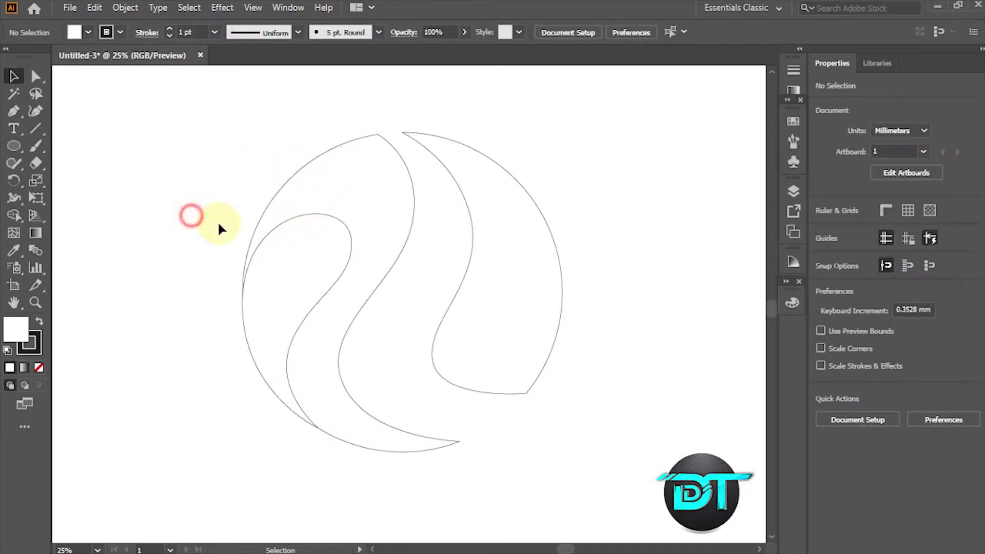
{"action": "left_click", "coordinate": [264, 230]}
{"action": "left_click", "coordinate": [219, 224]}
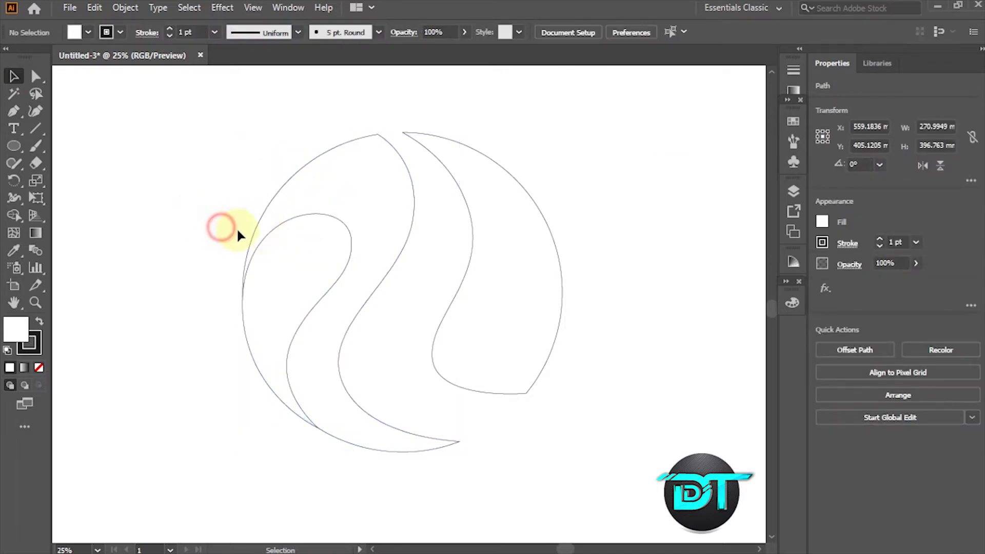
- Subtract the teardrop from the left circle piece with the Pathfinder Minus Front mode
{"action": "left_click", "coordinate": [259, 240]}
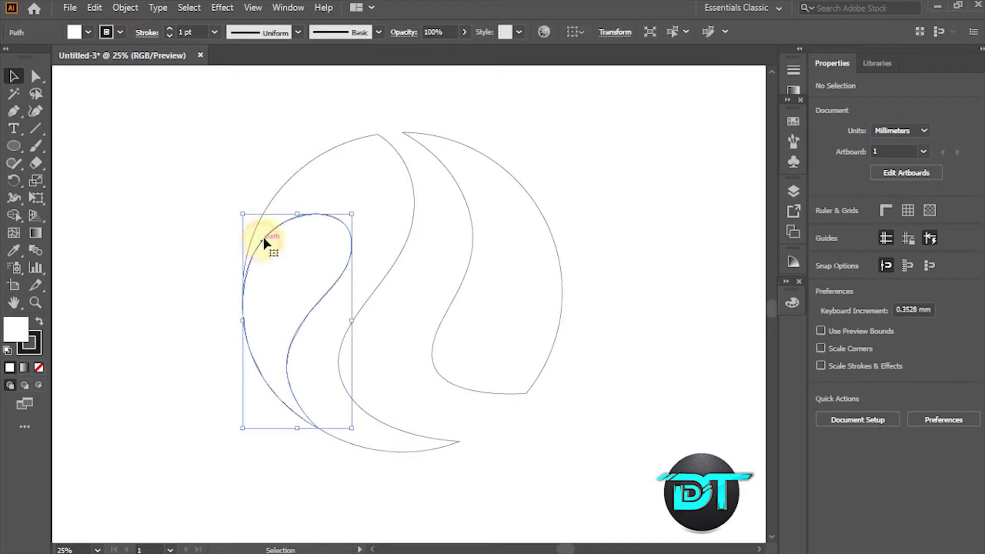
{"action": "left_click", "coordinate": [289, 185], "text": "shift"}
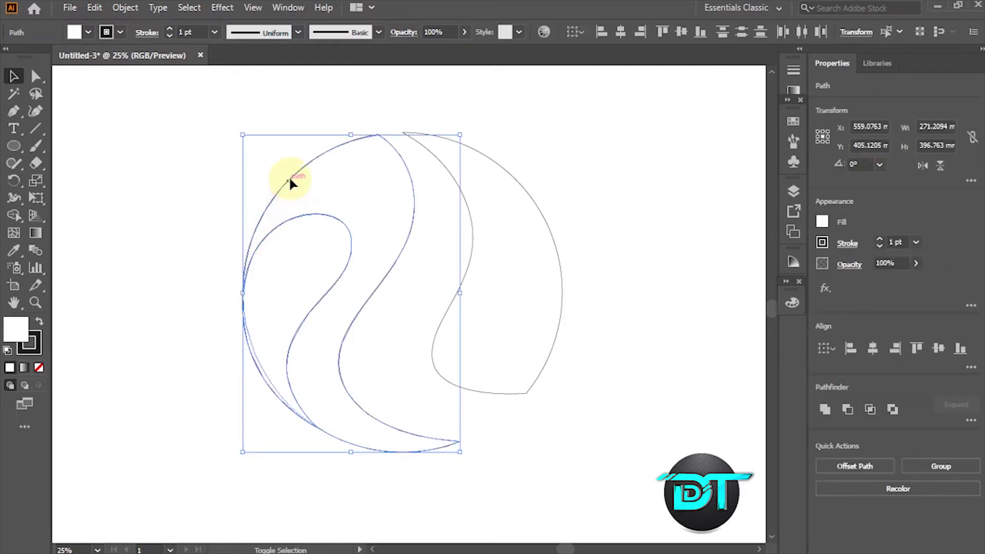
{"action": "left_click", "coordinate": [287, 8]}
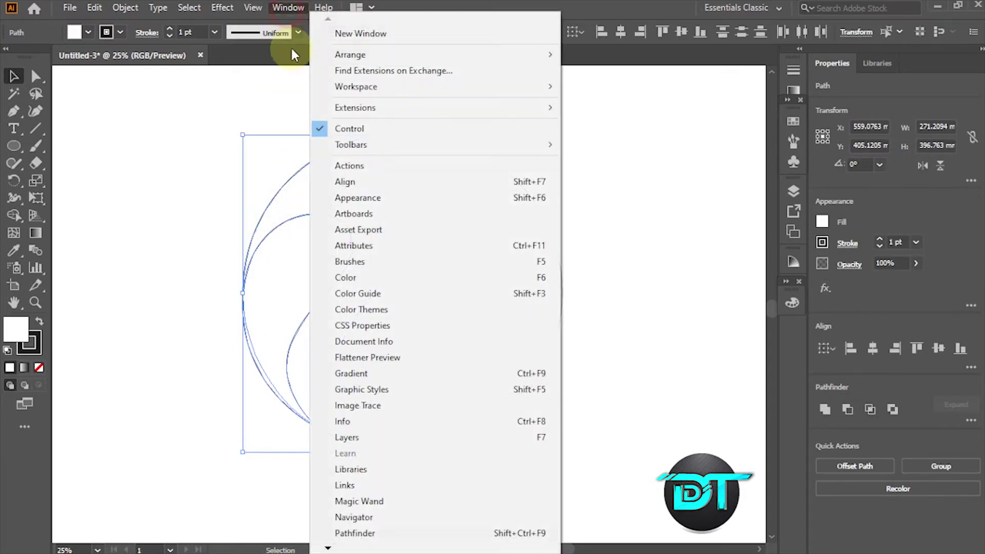
{"action": "left_click", "coordinate": [333, 533]}
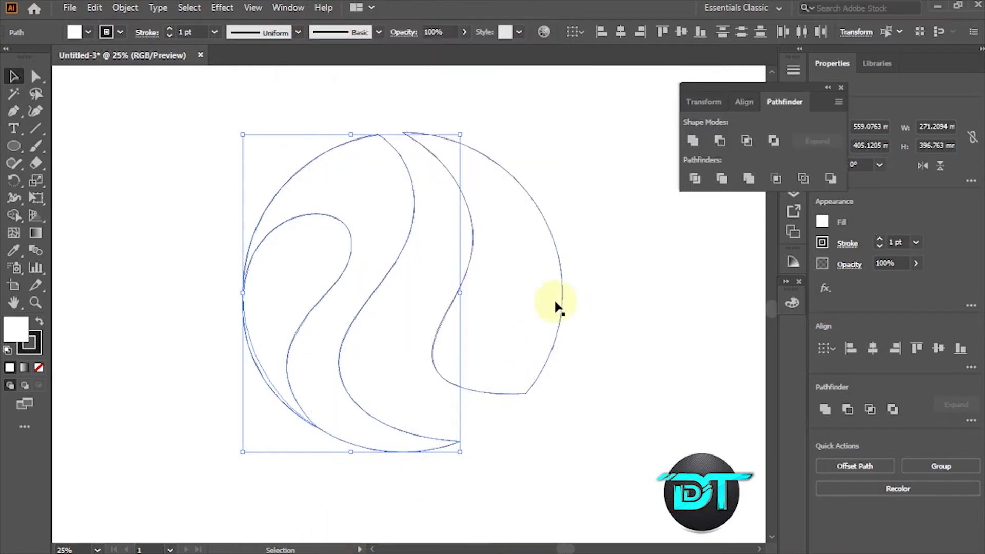
{"action": "left_click", "coordinate": [723, 141]}
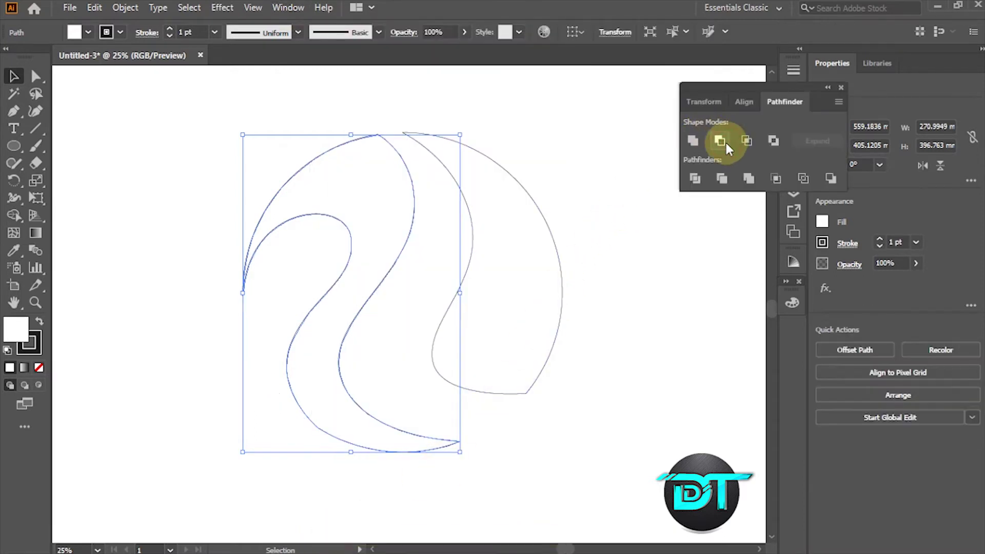
{"action": "left_click", "coordinate": [842, 87]}
{"action": "left_click", "coordinate": [682, 160]}
- Fill the right piece with the orange radial gradient from the Web default swatch library
{"action": "left_click", "coordinate": [507, 277]}
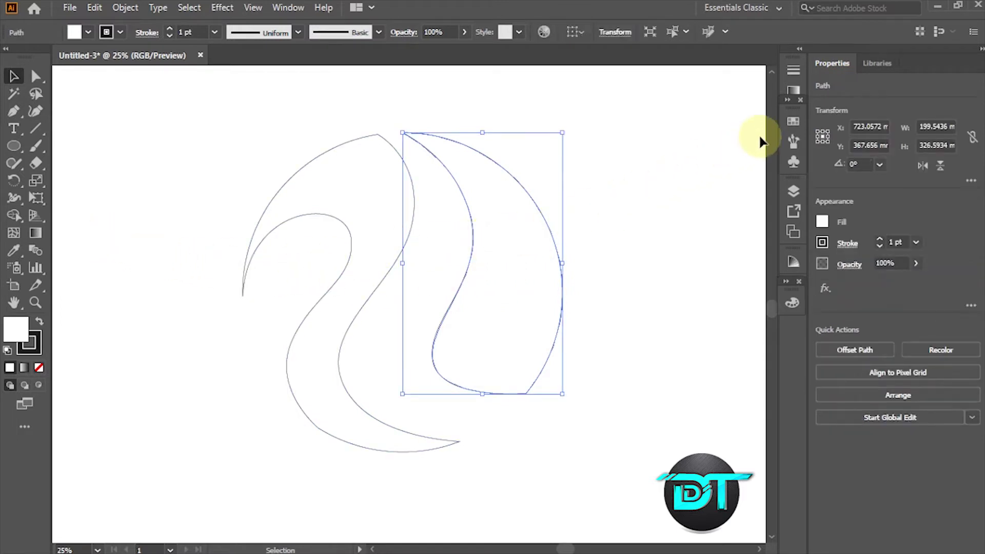
{"action": "left_click", "coordinate": [790, 122]}
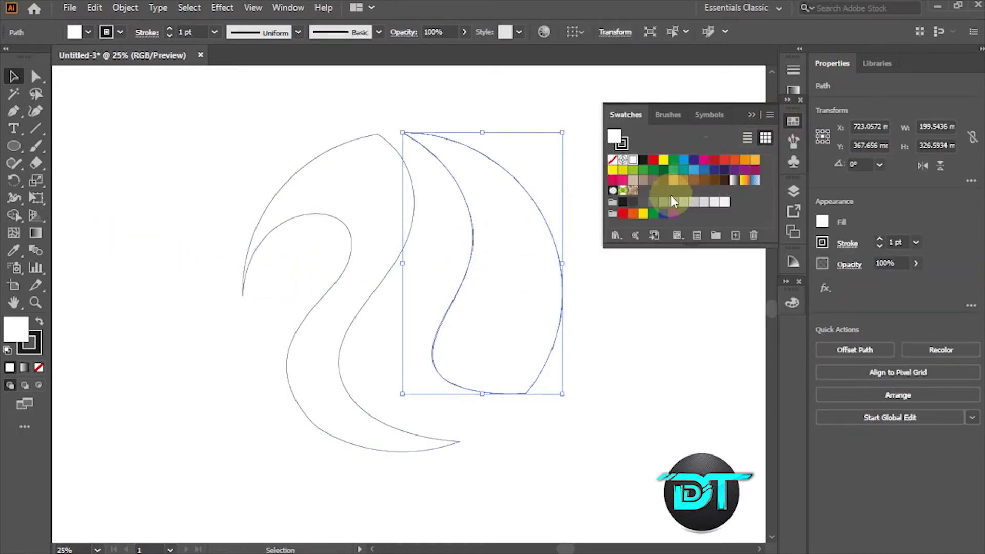
{"action": "left_click", "coordinate": [615, 236]}
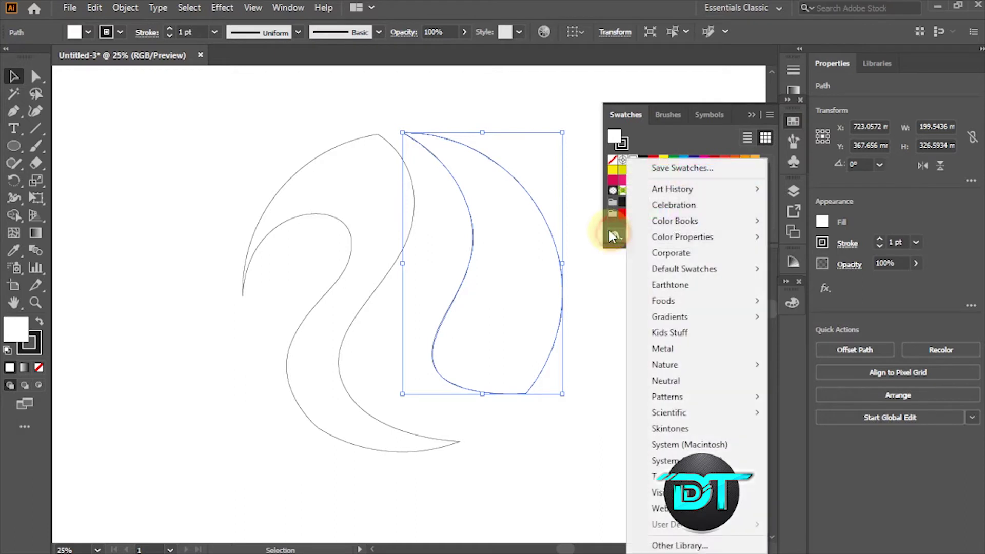
{"action": "mouse_move", "coordinate": [683, 269]}
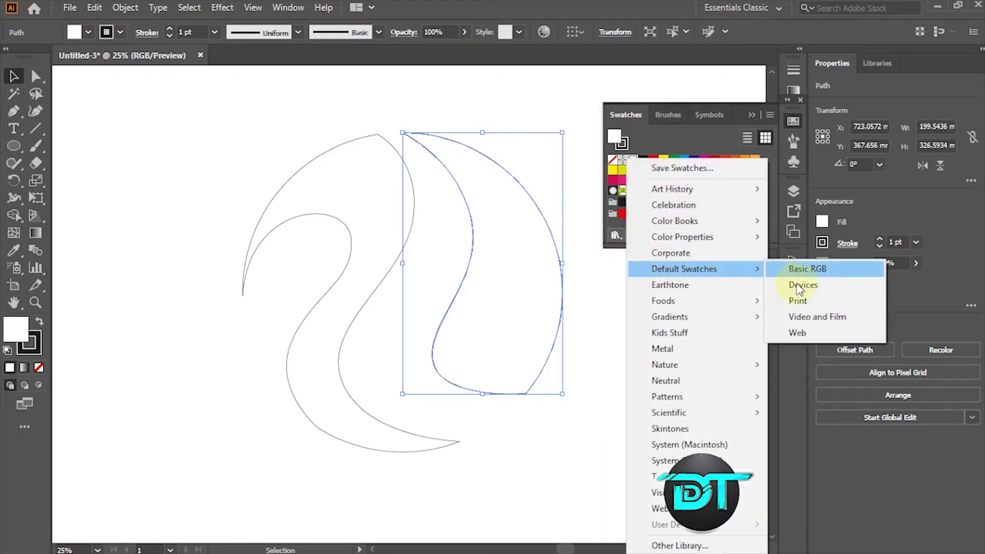
{"action": "left_click", "coordinate": [798, 333]}
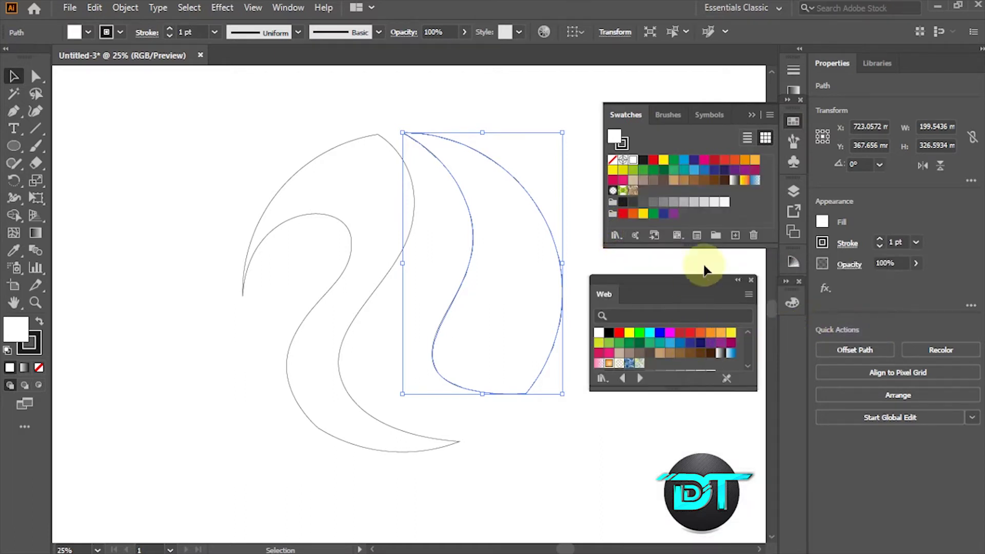
{"action": "left_click", "coordinate": [750, 115]}
{"action": "left_click_drag", "start_coordinate": [678, 284], "coordinate": [687, 89]}
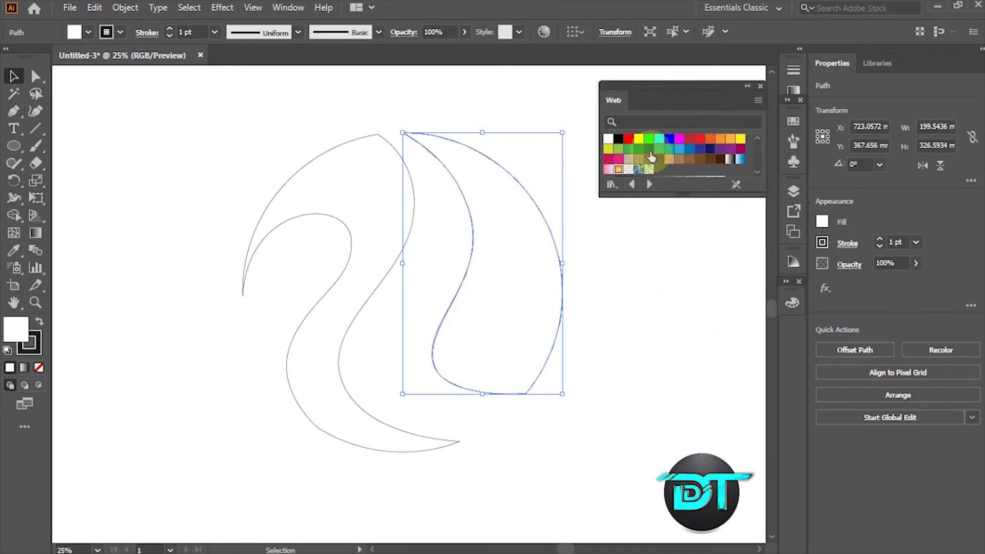
{"action": "left_click", "coordinate": [619, 171]}
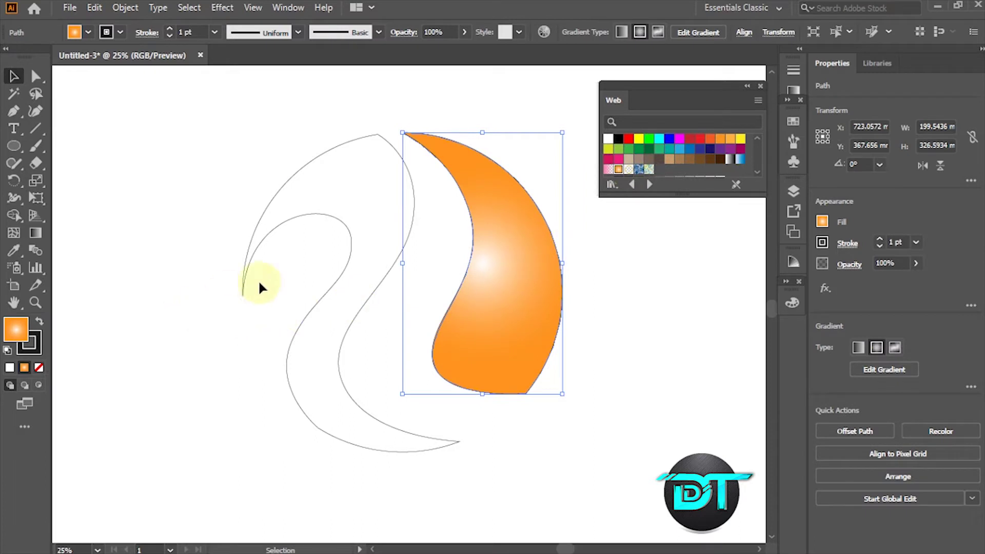
- Recolour the right piece's gradient from magenta at the centre to dark navy outside, and stretch it from the piece's lower end past its upper tip
{"action": "left_click", "coordinate": [35, 233]}
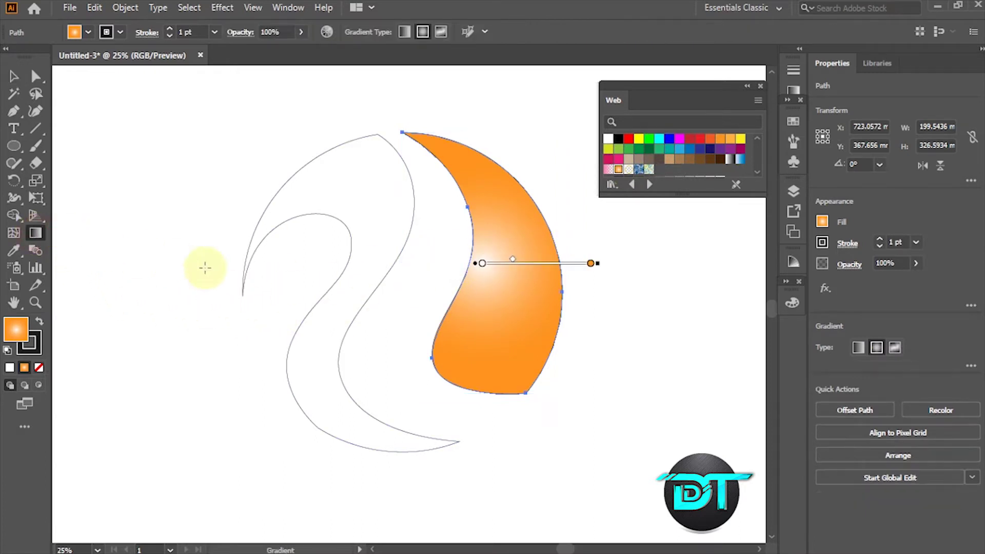
{"action": "left_click", "coordinate": [482, 264]}
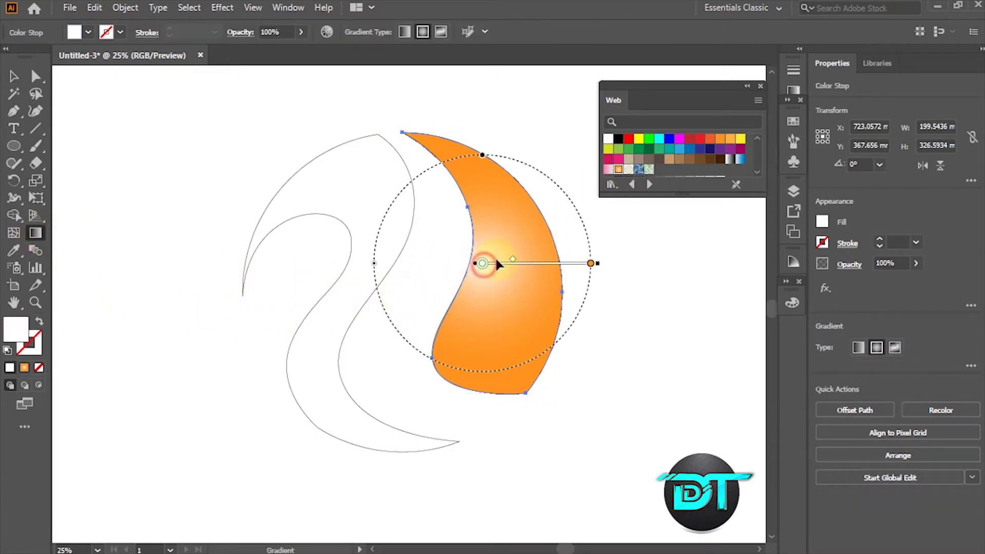
{"action": "left_click", "coordinate": [681, 140]}
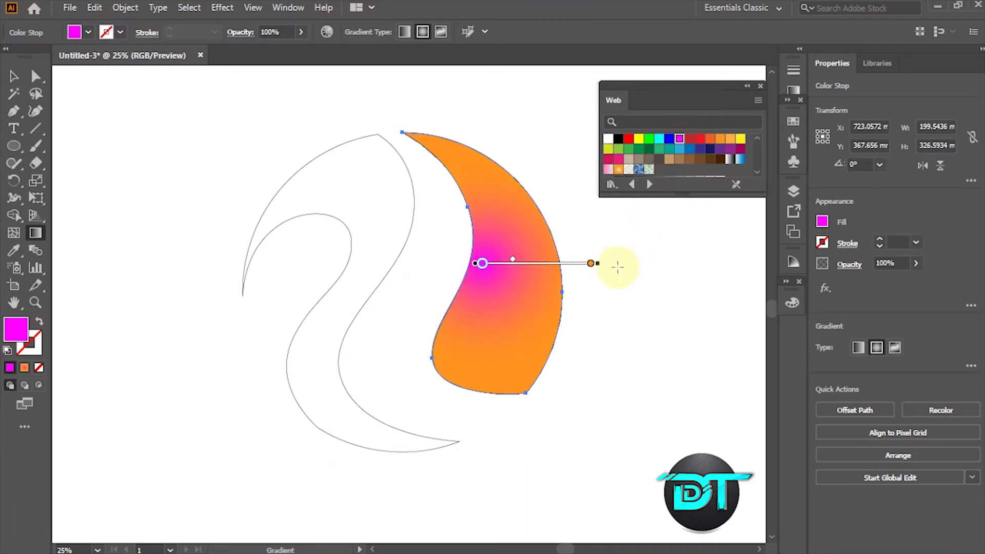
{"action": "left_click", "coordinate": [591, 264]}
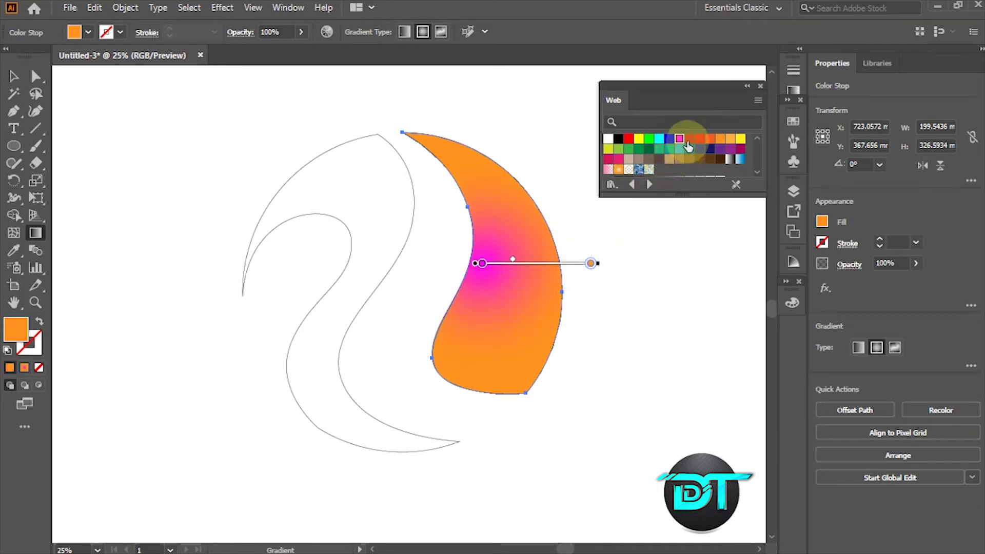
{"action": "left_click", "coordinate": [711, 150]}
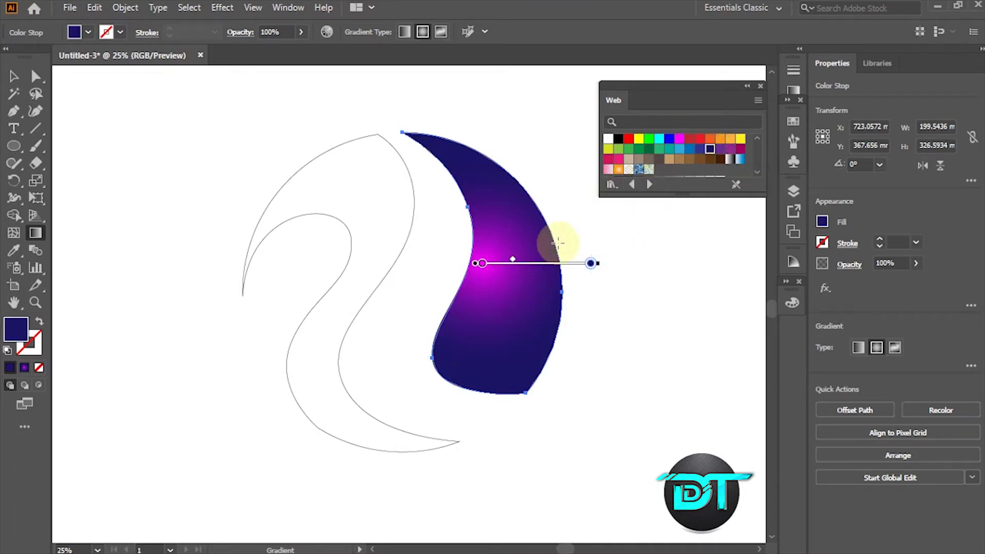
{"action": "left_click_drag", "start_coordinate": [458, 385], "coordinate": [587, 77]}
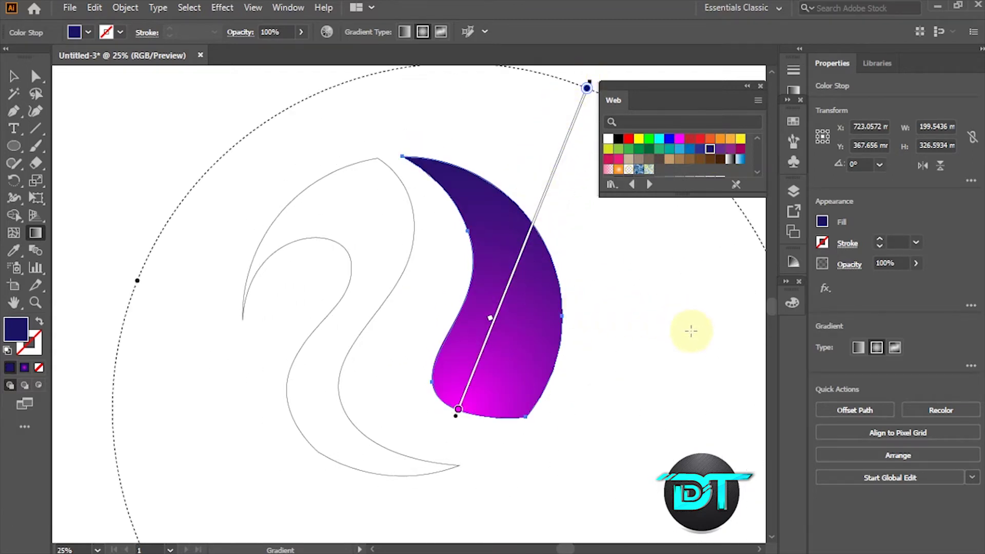
{"action": "mouse_move", "coordinate": [471, 421]}
{"action": "left_mouse_down"}
{"action": "mouse_move", "coordinate": [583, 87]}
{"action": "mouse_move", "coordinate": [613, 39]}
{"action": "mouse_move", "coordinate": [612, 54]}
{"action": "left_mouse_up"}
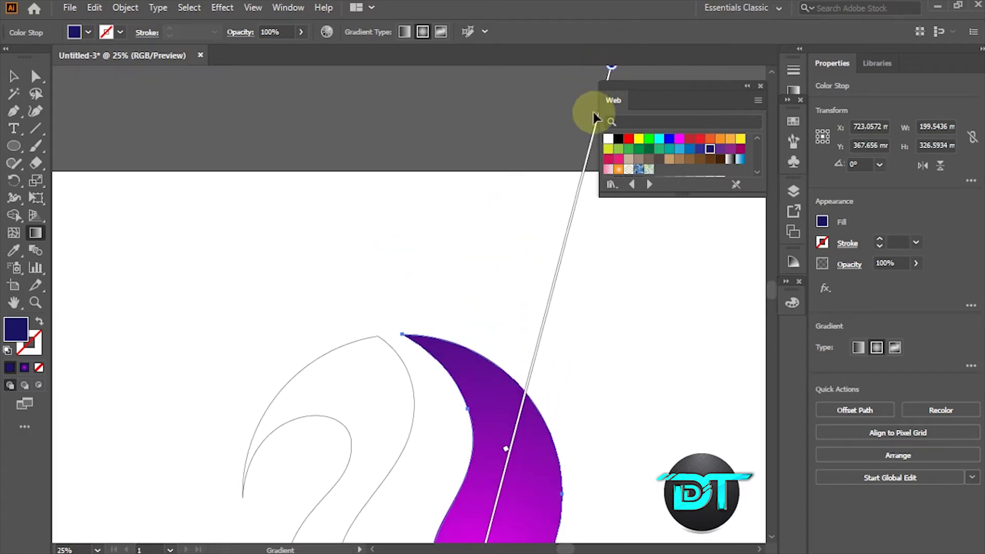
- Fill the left S-shaped piece with the orange radial gradient from the Web swatches and make its gradient editable on the artwork
{"action": "scroll", "coordinate": [484, 347], "scroll_direction": "down", "scroll_amount": 5}
{"action": "scroll", "coordinate": [482, 349], "scroll_direction": "up", "scroll_amount": 1}
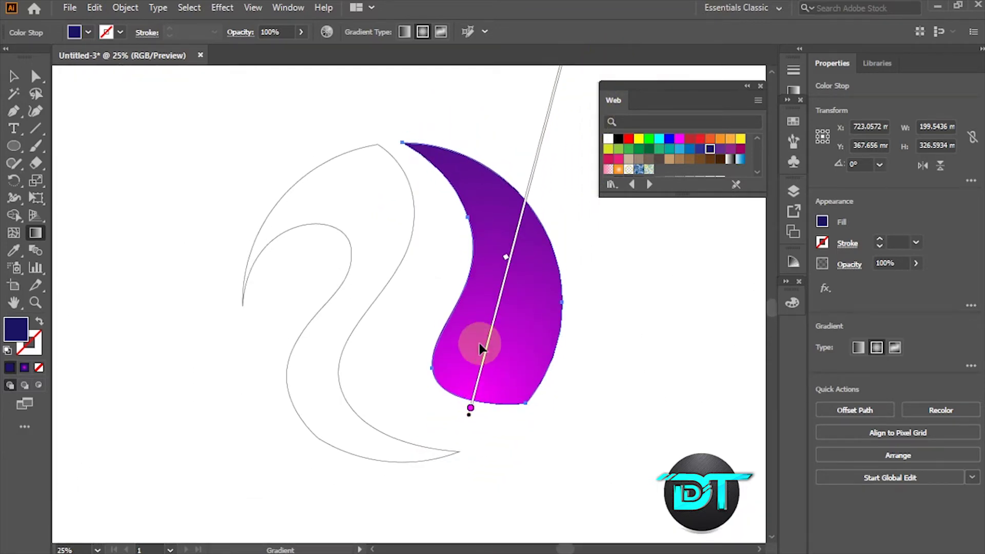
{"action": "left_click", "coordinate": [14, 76]}
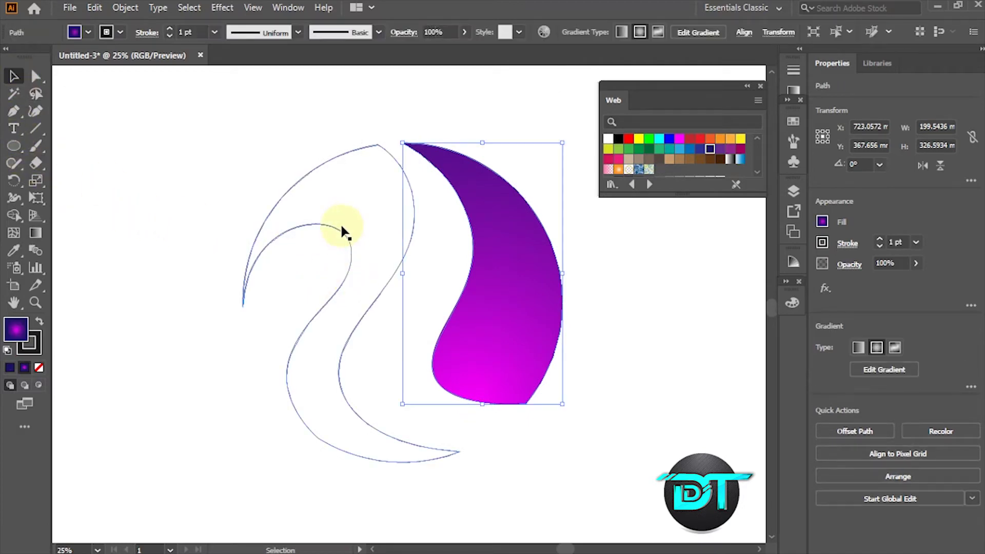
{"action": "left_click", "coordinate": [324, 236]}
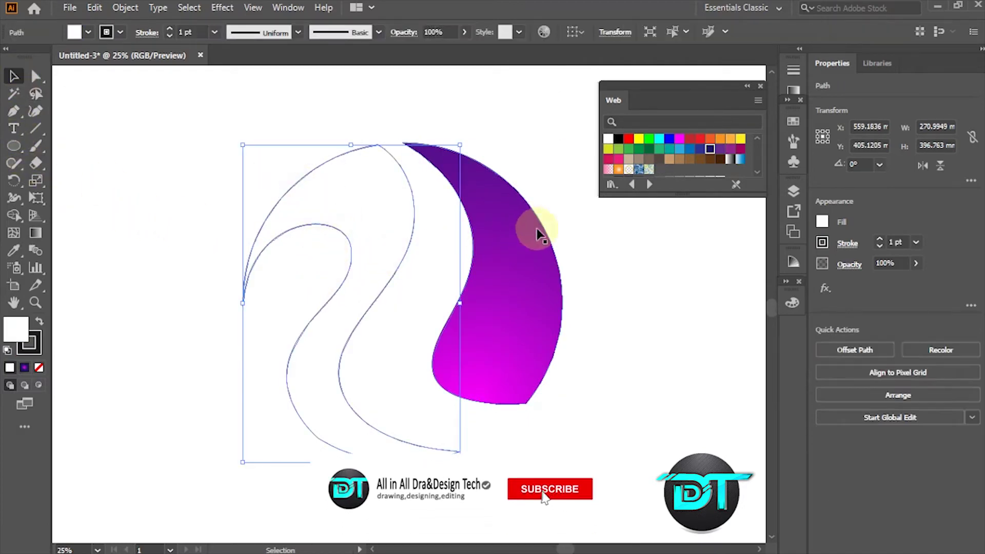
{"action": "left_click", "coordinate": [618, 170]}
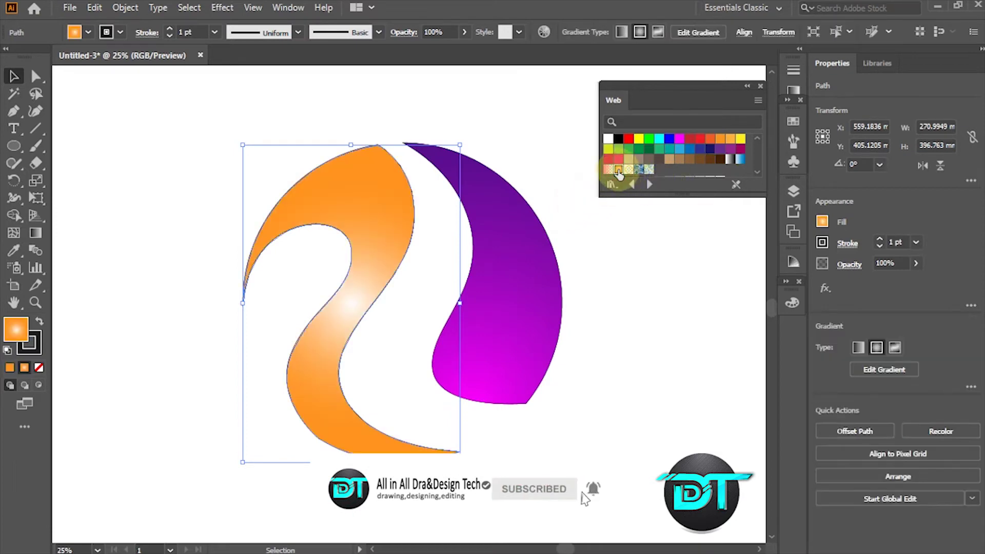
{"action": "left_click", "coordinate": [34, 232]}
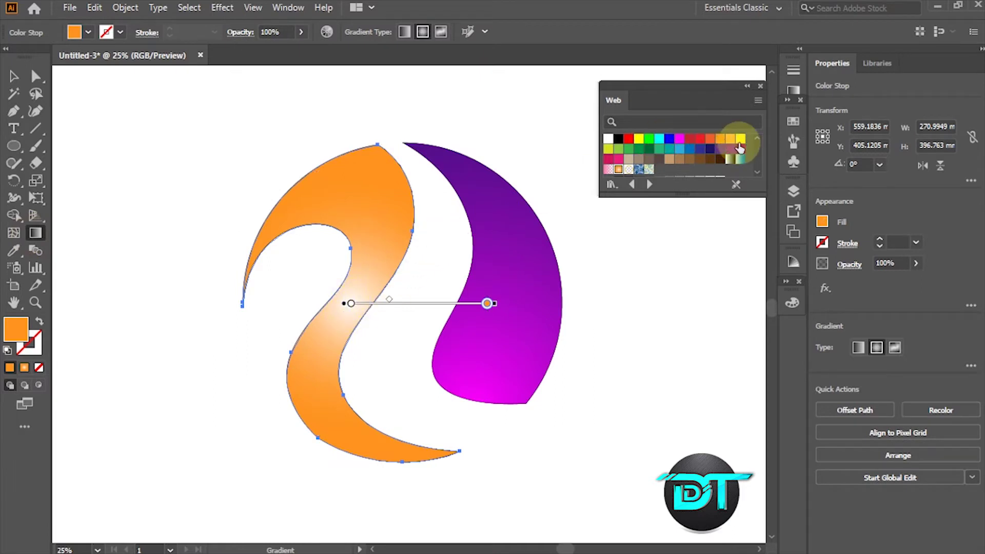
{"action": "left_click_drag", "start_coordinate": [741, 141], "coordinate": [543, 212]}
{"action": "left_click_drag", "start_coordinate": [363, 310], "coordinate": [356, 302]}
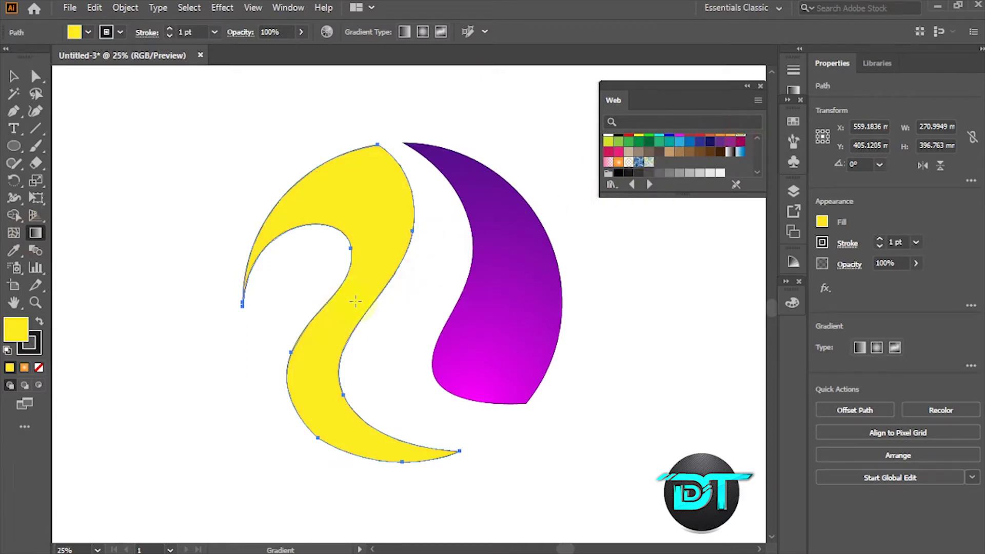
{"action": "key", "text": "ctrl+z"}
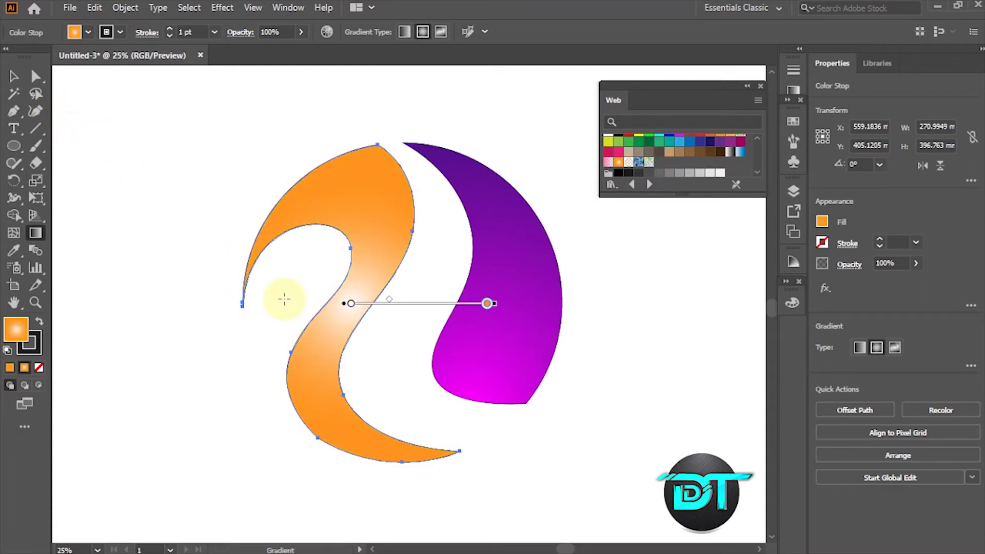
- Recolour the left piece's radial gradient with yellow at the centre and dark orange at the outer end
{"action": "left_click", "coordinate": [350, 303]}
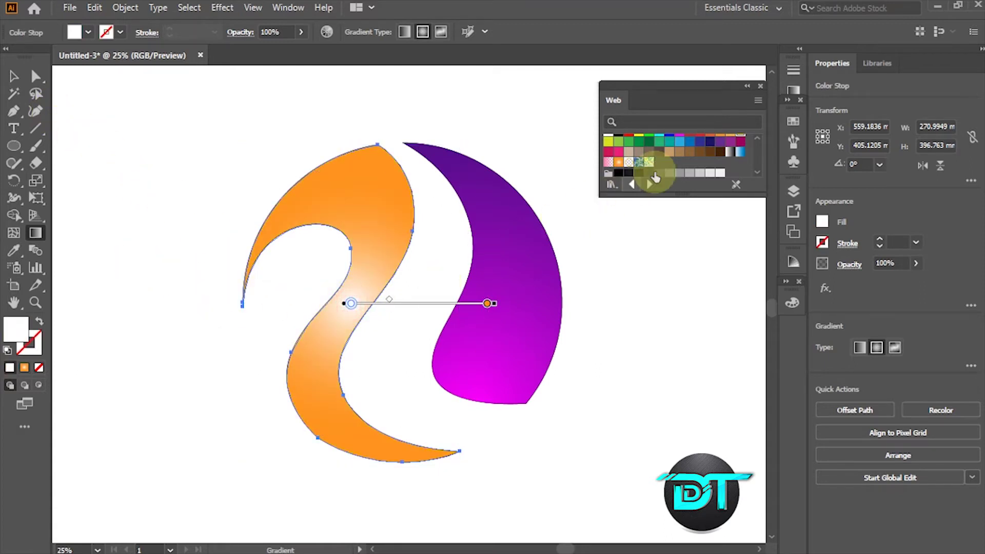
{"action": "left_click", "coordinate": [758, 139]}
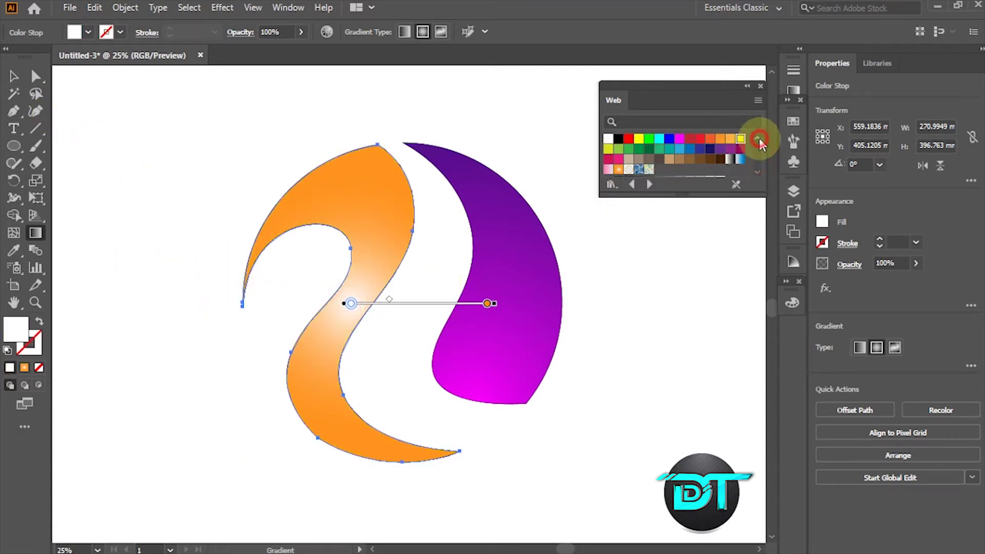
{"action": "left_click", "coordinate": [740, 139]}
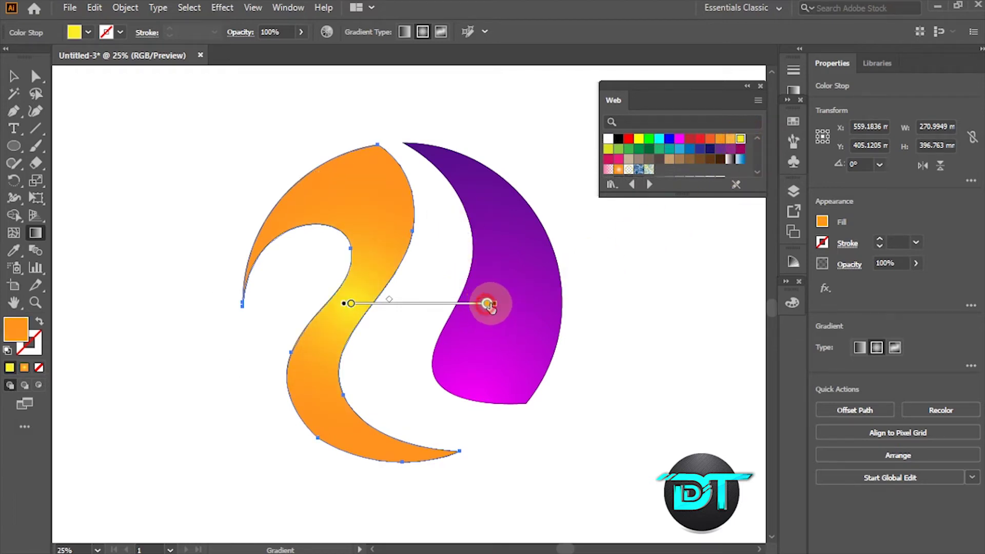
{"action": "left_click", "coordinate": [487, 304]}
{"action": "left_click", "coordinate": [699, 140]}
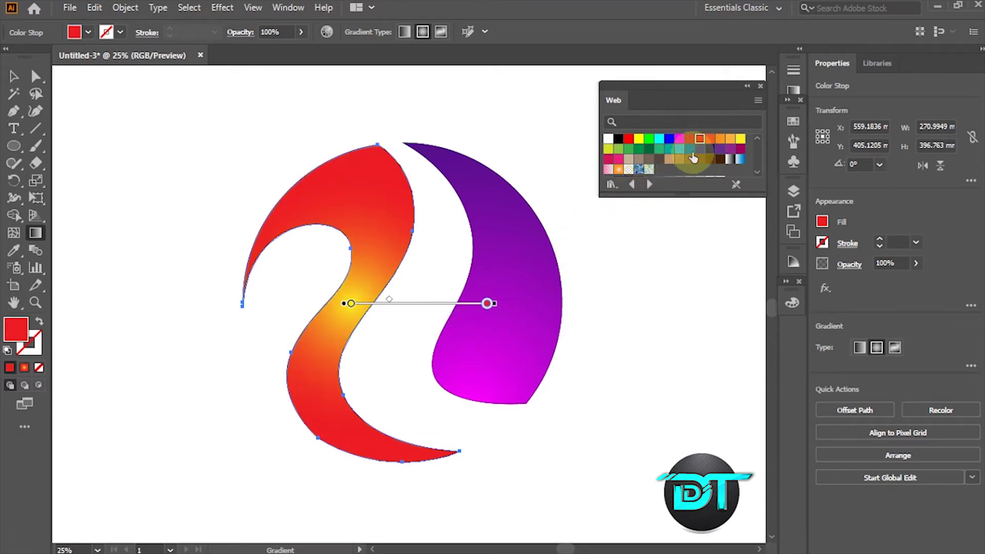
{"action": "left_click", "coordinate": [707, 140]}
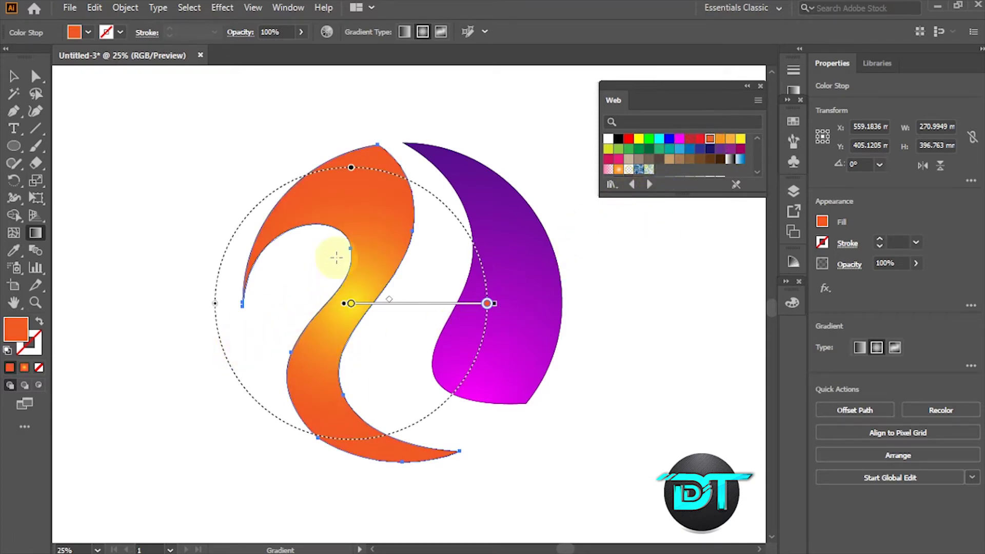
- Stretch the left piece's gradient diagonally from beyond its upper-right edge to below its lower-left edge, and add a red stop near the outer end
{"action": "left_click_drag", "start_coordinate": [419, 174], "coordinate": [267, 471]}
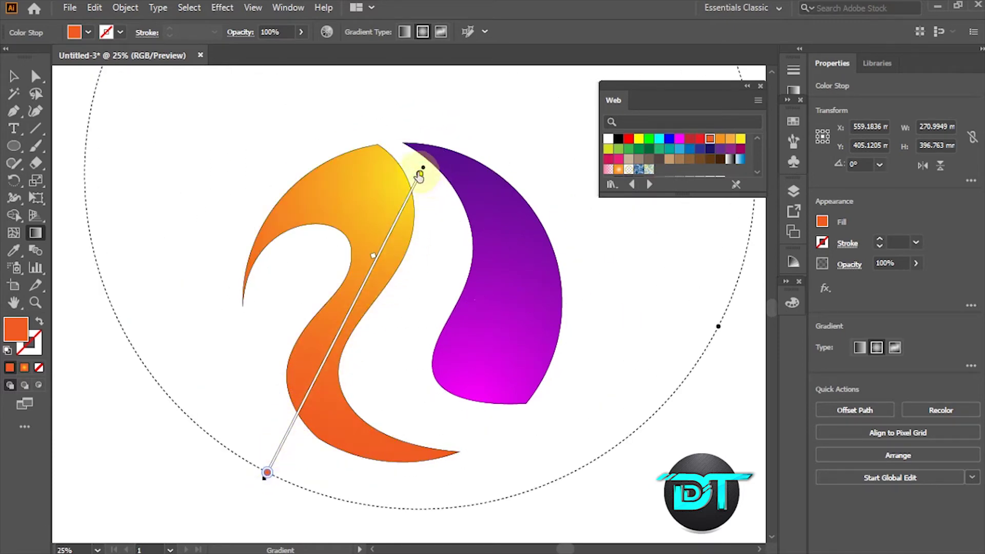
{"action": "left_click_drag", "start_coordinate": [454, 175], "coordinate": [269, 505]}
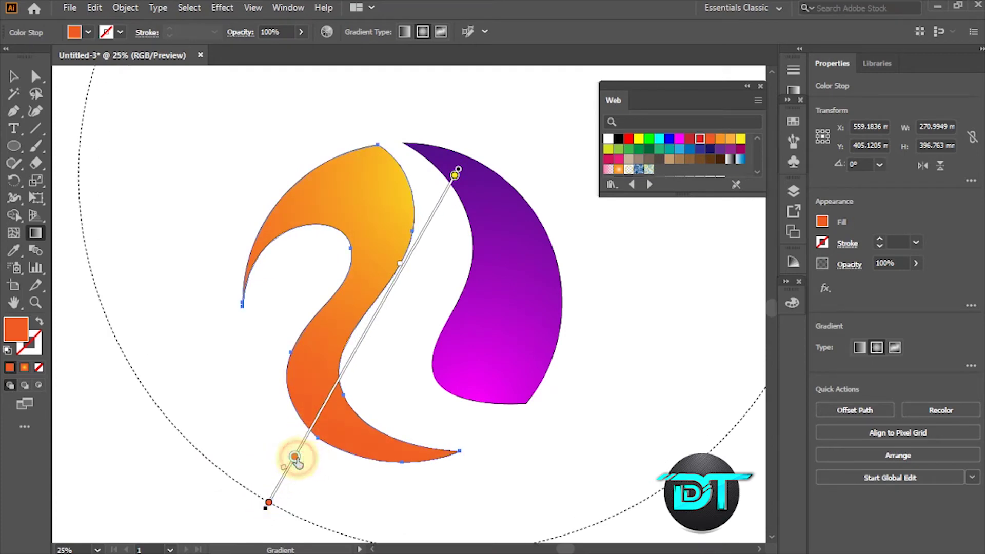
{"action": "left_click", "coordinate": [700, 140]}
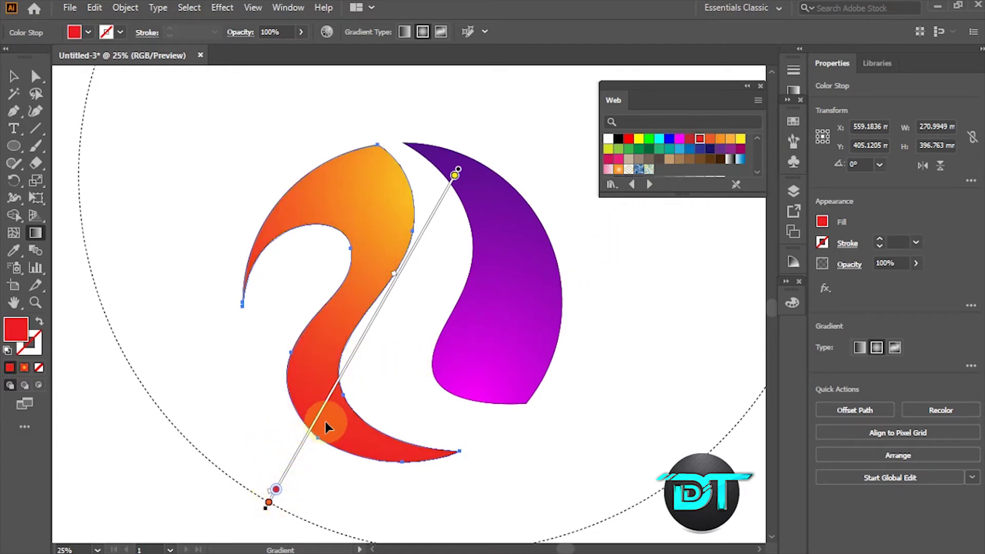
{"action": "left_click", "coordinate": [12, 80]}
{"action": "left_click", "coordinate": [211, 189]}
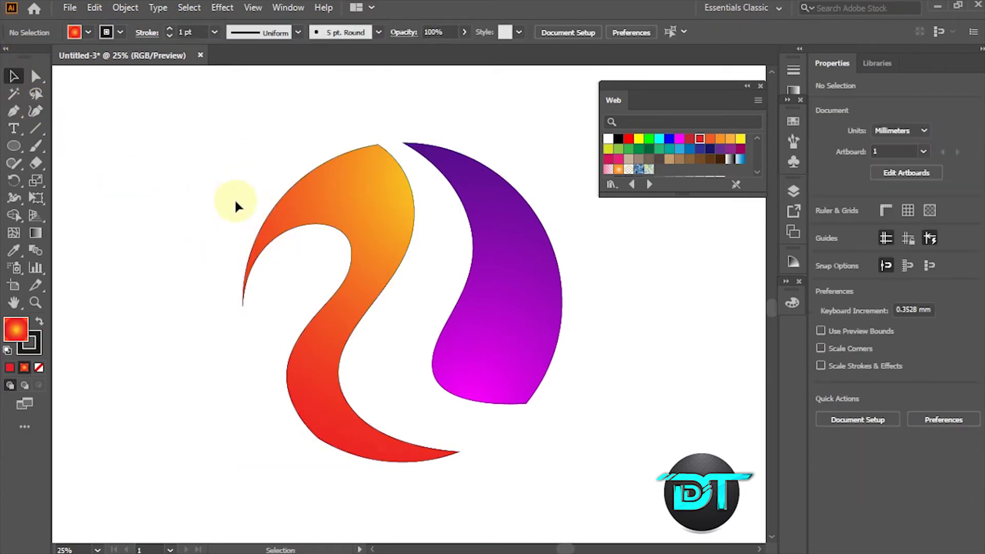
- Draw a circle about 357 mm in diameter centred over the two pieces and fill it with white
{"action": "left_click", "coordinate": [14, 147]}
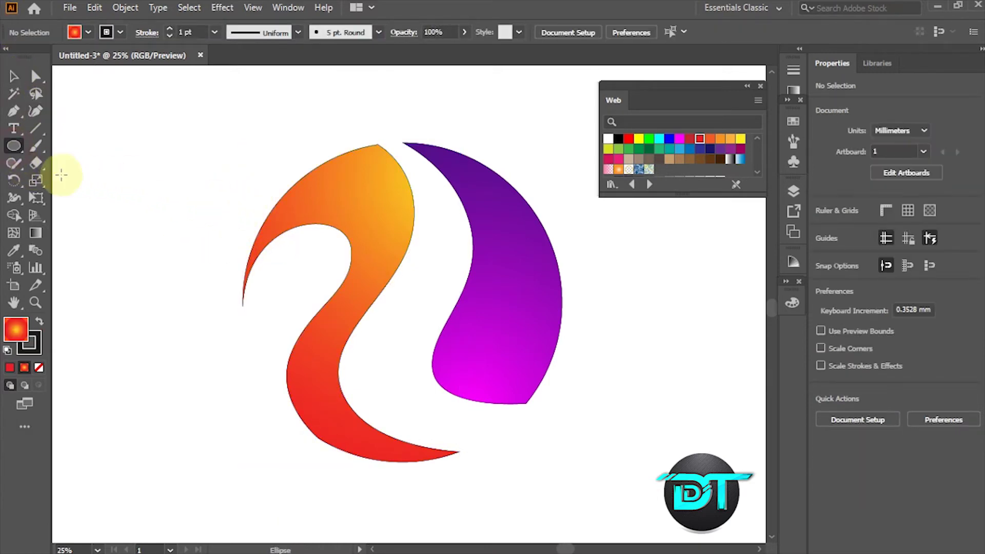
{"action": "left_click_drag", "start_coordinate": [390, 309], "coordinate": [534, 346]}
{"action": "left_click_drag", "start_coordinate": [393, 307], "coordinate": [406, 302]}
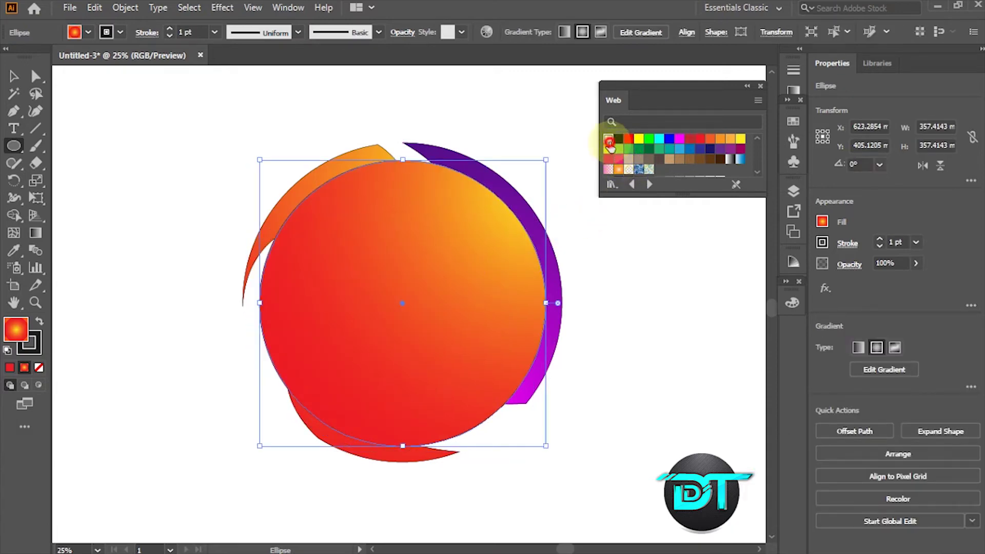
{"action": "left_click", "coordinate": [608, 140]}
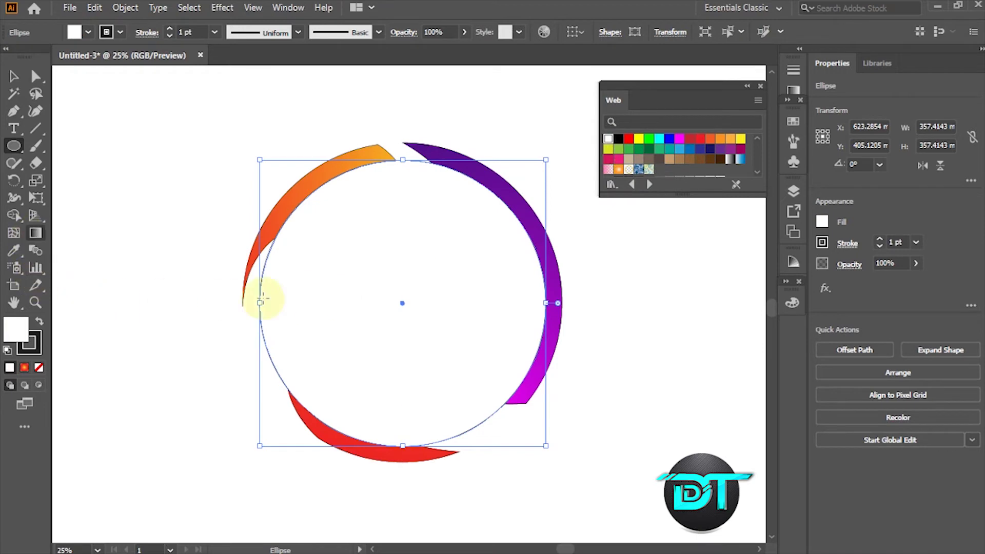
- Give the circle a translucent white radial gradient with the outer colour stop at 10% opacity
{"action": "left_click", "coordinate": [36, 232]}
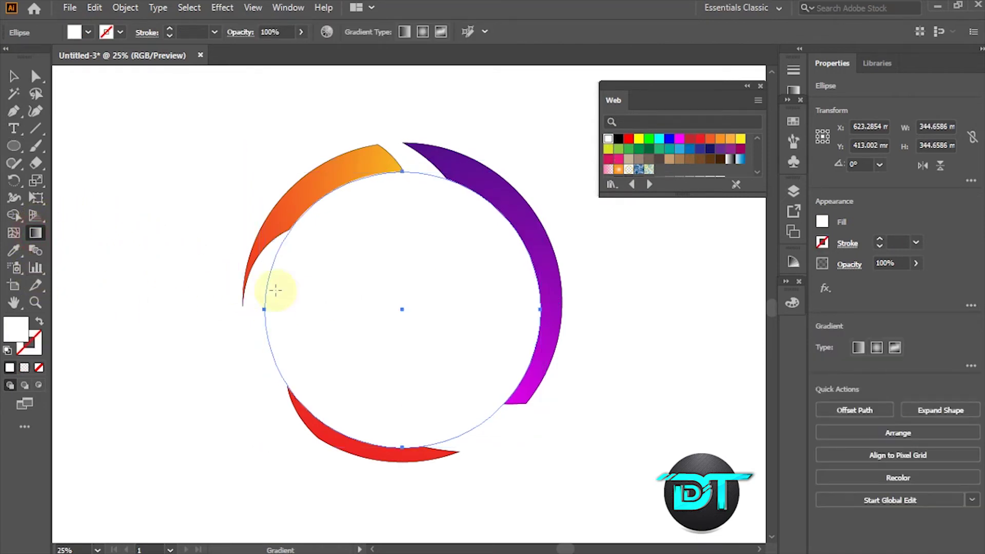
{"action": "left_click", "coordinate": [405, 314]}
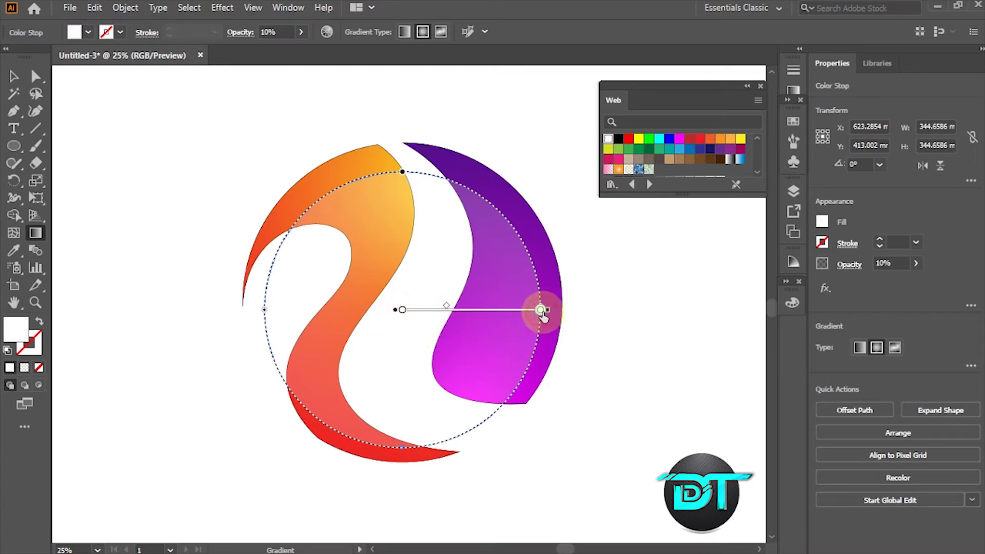
{"action": "left_click", "coordinate": [622, 171]}
{"action": "left_click", "coordinate": [547, 310]}
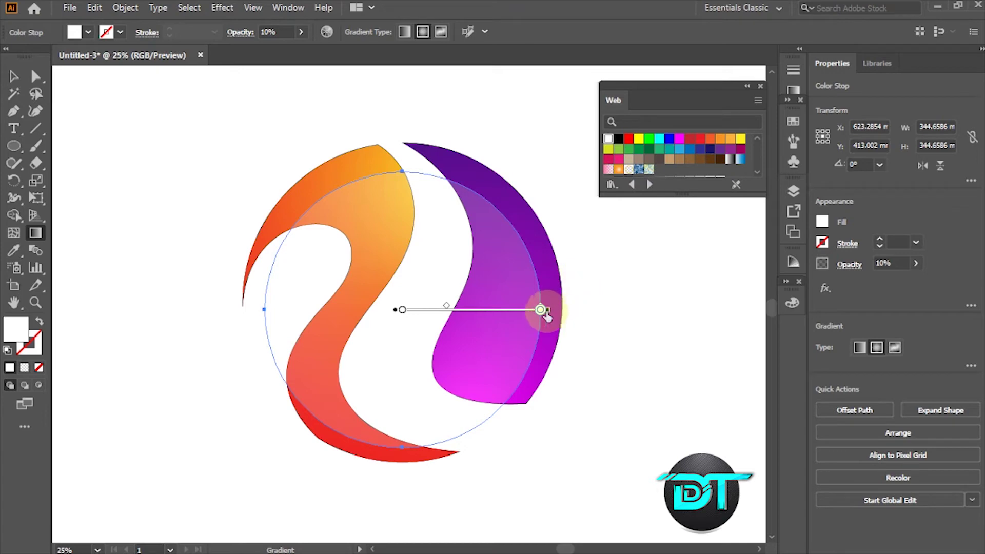
{"action": "double_click", "coordinate": [540, 310]}
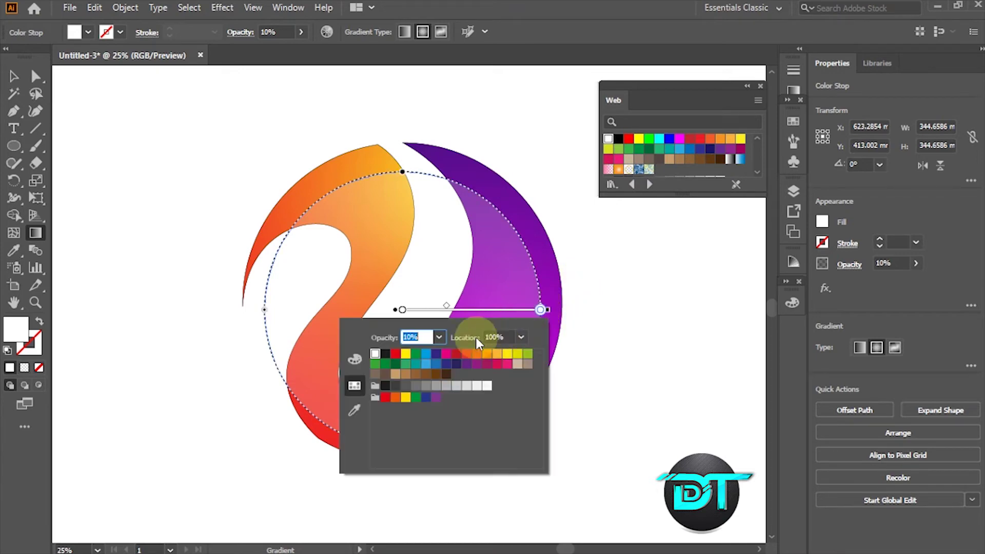
{"action": "left_click", "coordinate": [439, 337]}
{"action": "left_click", "coordinate": [445, 369]}
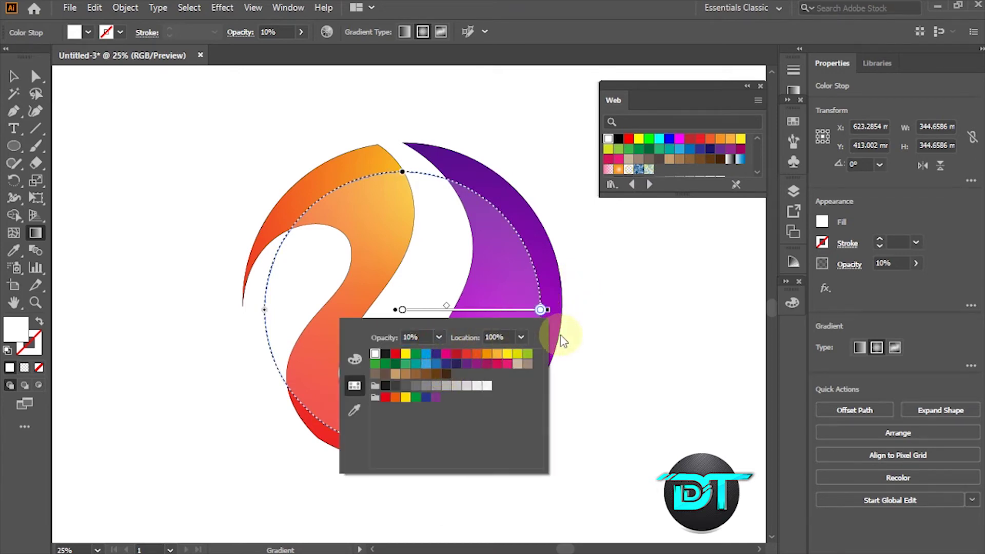
{"action": "left_click", "coordinate": [601, 341]}
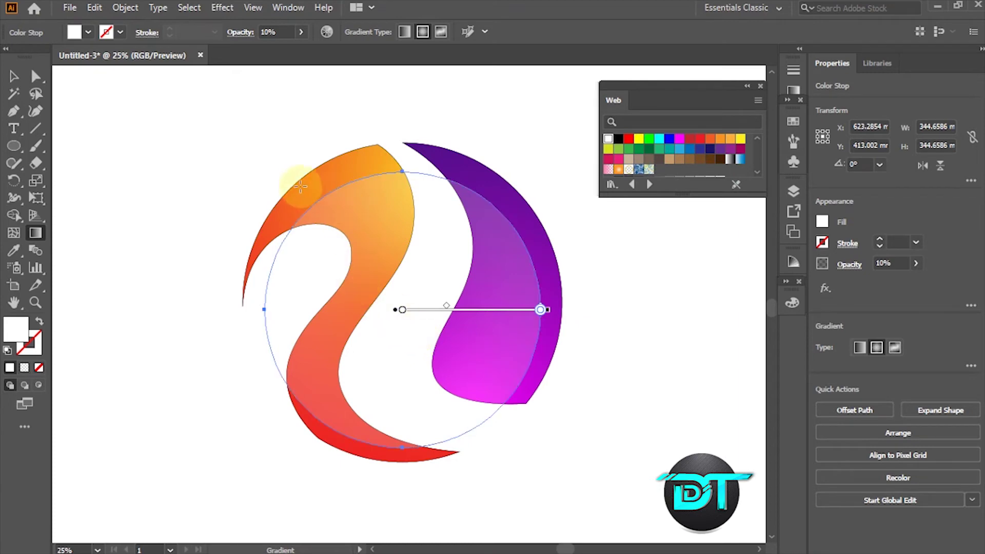
- Bring the orange-red left piece to the front, above the translucent circle
{"action": "left_click", "coordinate": [14, 76]}
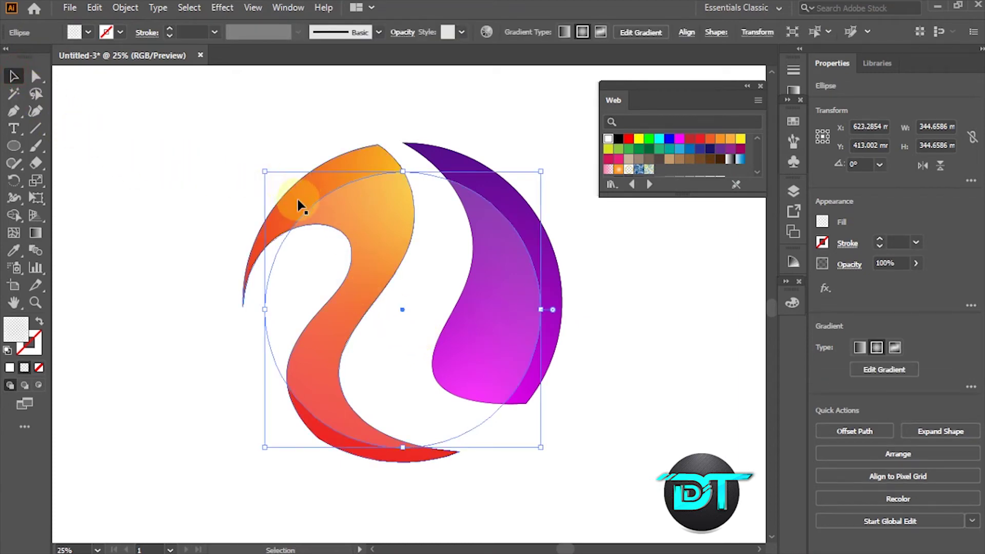
{"action": "left_click", "coordinate": [347, 163]}
{"action": "right_click", "coordinate": [347, 162]}
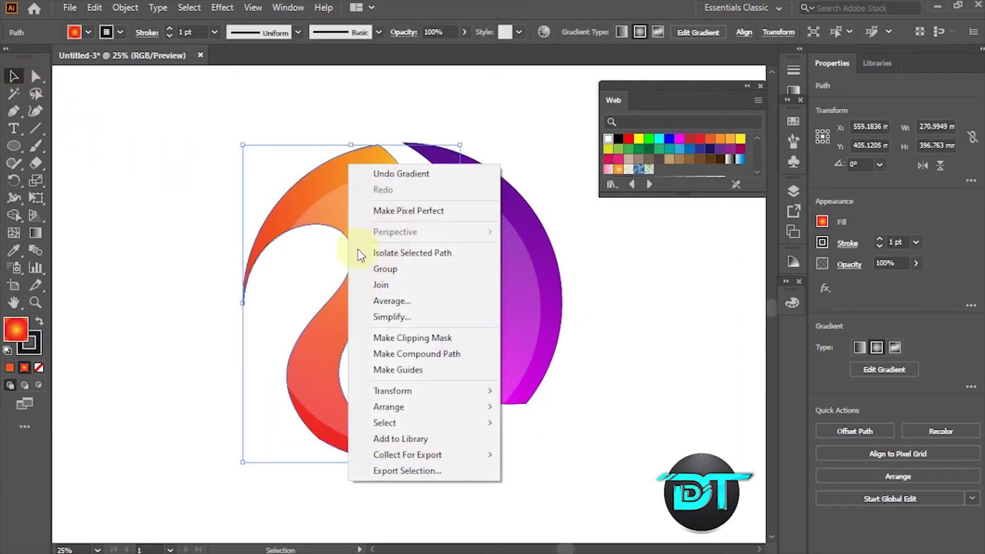
{"action": "mouse_move", "coordinate": [443, 406]}
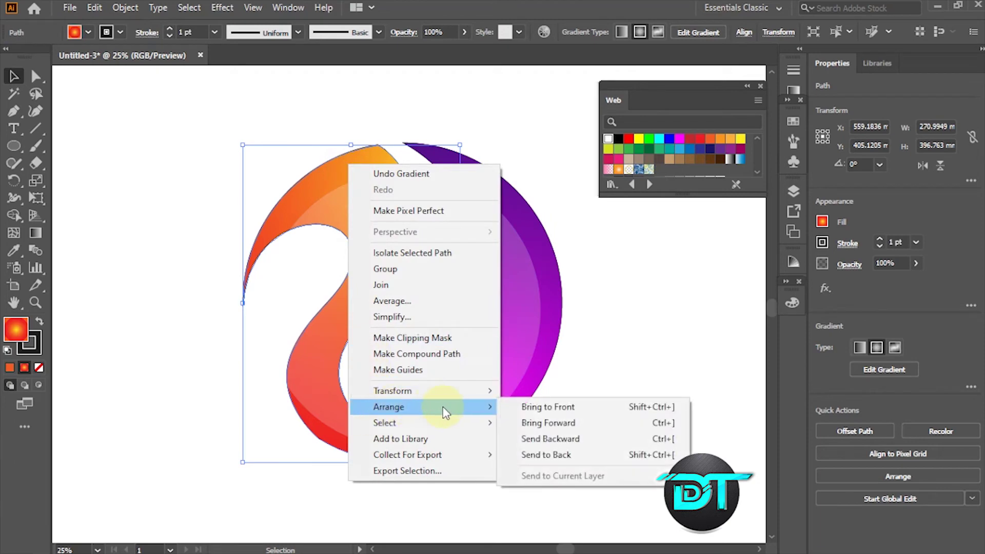
{"action": "left_click", "coordinate": [518, 409]}
- Move the translucent circle up until its upper edge meets the tips of the two coloured pieces
{"action": "left_click", "coordinate": [515, 351]}
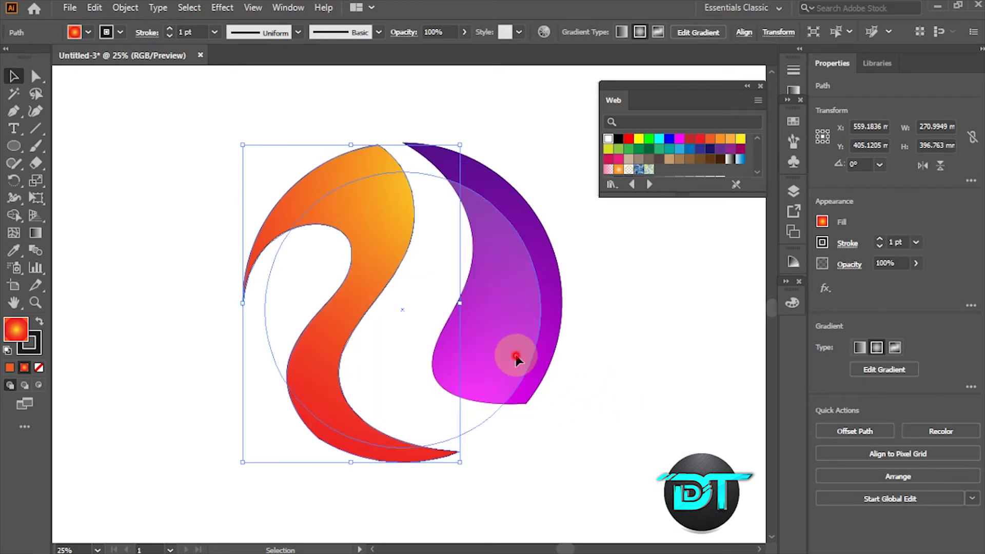
{"action": "left_click_drag", "start_coordinate": [400, 310], "coordinate": [397, 286]}
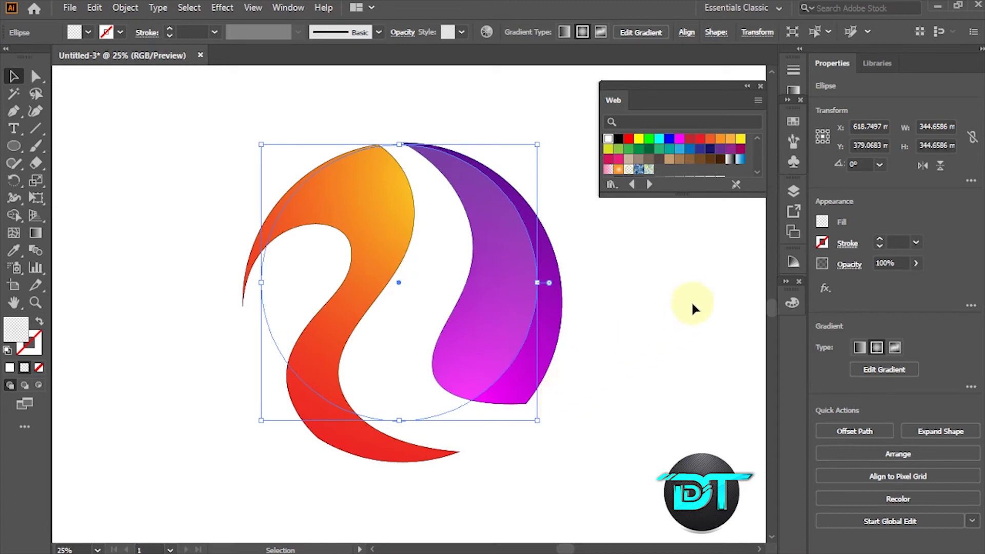
{"action": "left_click", "coordinate": [635, 296]}
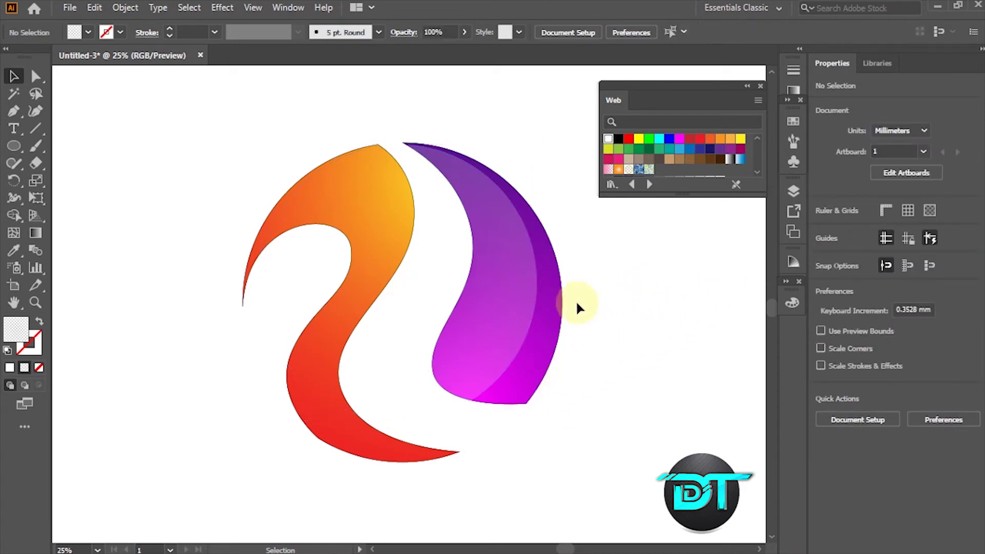
- Redirect the translucent circle's gradient so it runs from outside the logo's right edge inward to the middle of the purple piece
{"action": "left_click", "coordinate": [493, 292]}
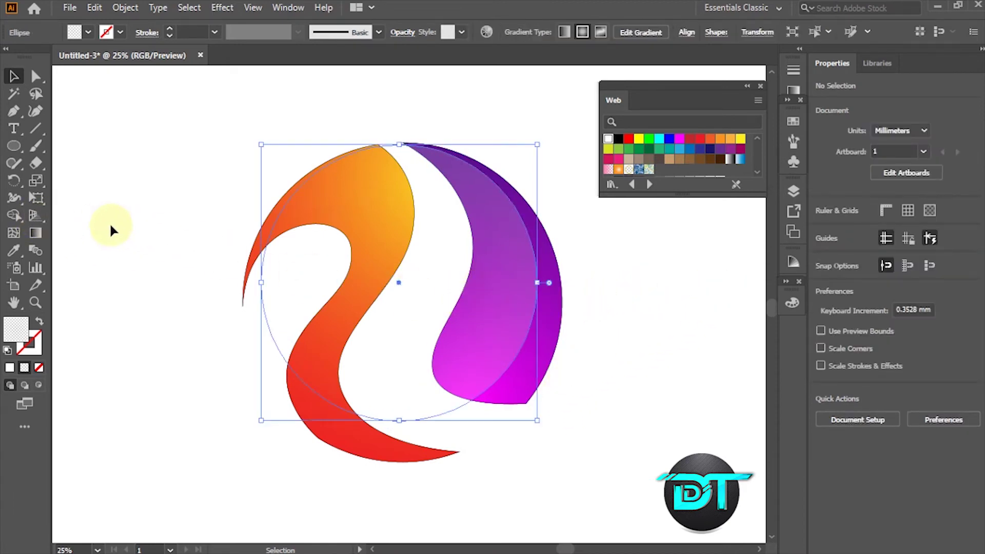
{"action": "left_click", "coordinate": [35, 233]}
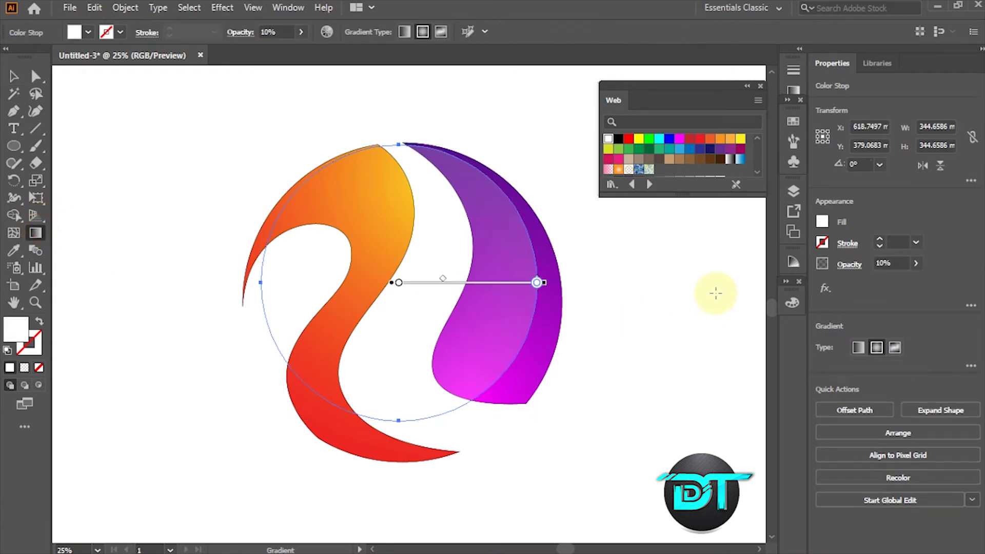
{"action": "left_click_drag", "start_coordinate": [748, 274], "coordinate": [498, 271]}
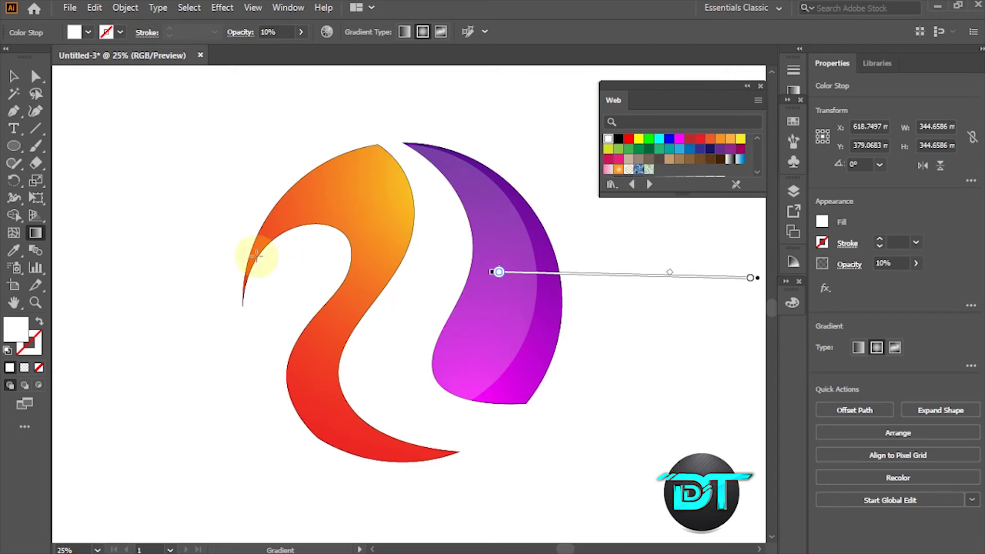
{"action": "left_click", "coordinate": [19, 81]}
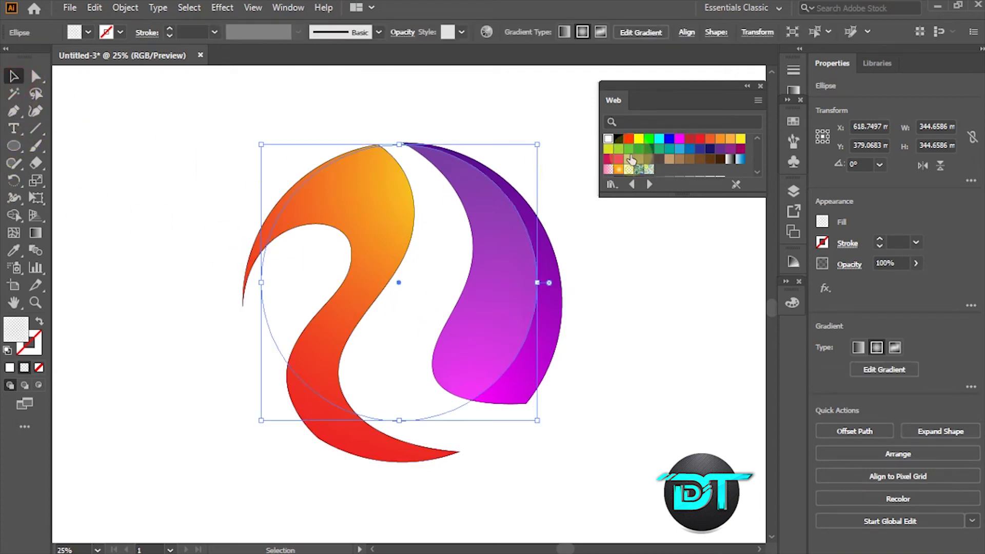
{"action": "left_click", "coordinate": [759, 88]}
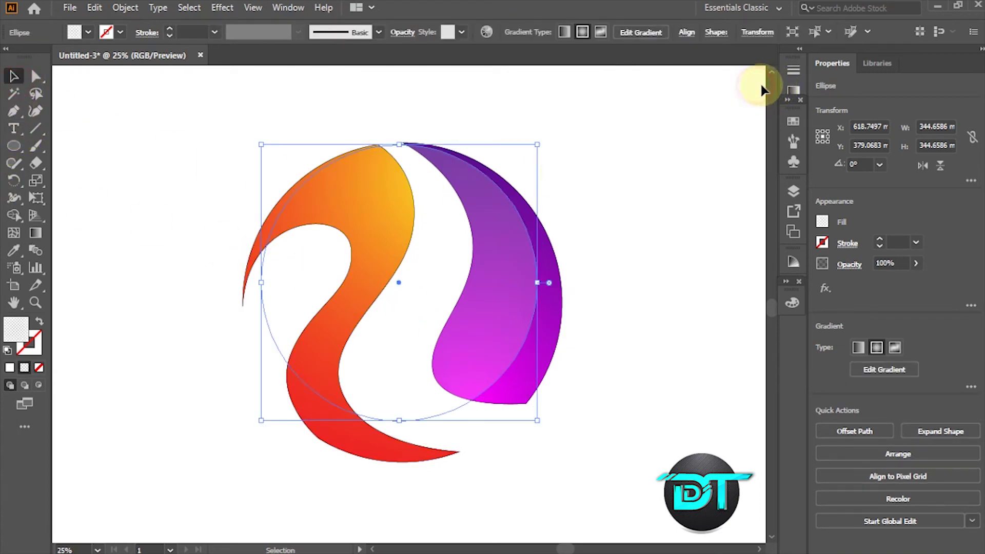
{"action": "left_click", "coordinate": [137, 146]}
{"action": "left_click_drag", "start_coordinate": [185, 117], "coordinate": [359, 310]}
{"action": "left_click_drag", "start_coordinate": [157, 108], "coordinate": [577, 467]}
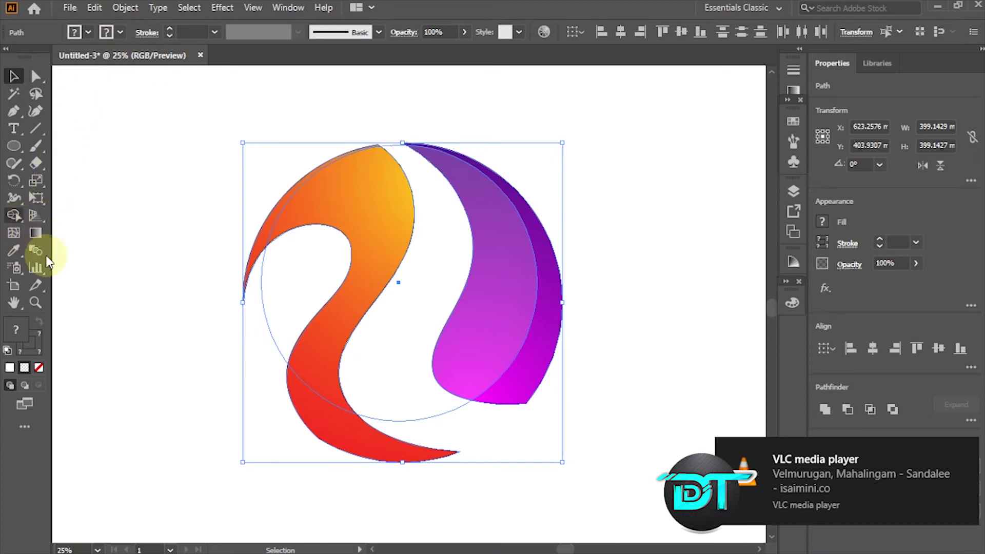
{"action": "left_click", "coordinate": [39, 368]}
{"action": "left_click", "coordinate": [79, 324]}
{"action": "key", "text": "ctrl+z"}
{"action": "left_click", "coordinate": [147, 338]}
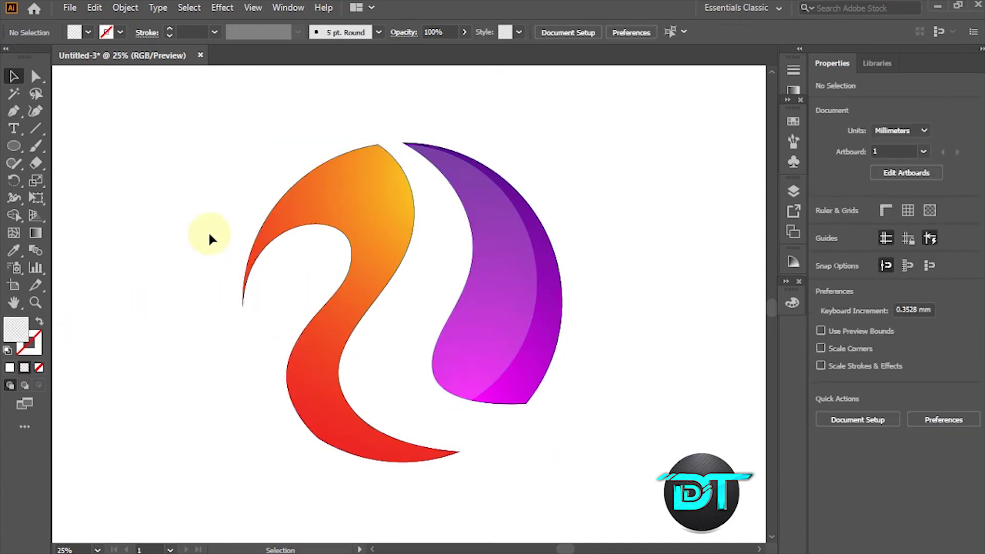
- Remove the stroke from the orange-red piece
{"action": "left_click", "coordinate": [272, 237]}
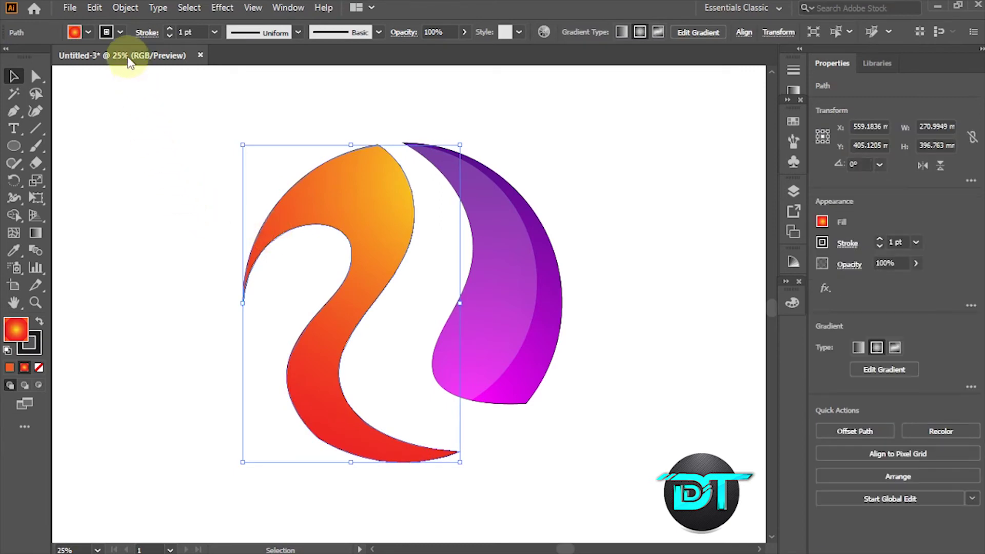
{"action": "left_click", "coordinate": [120, 32]}
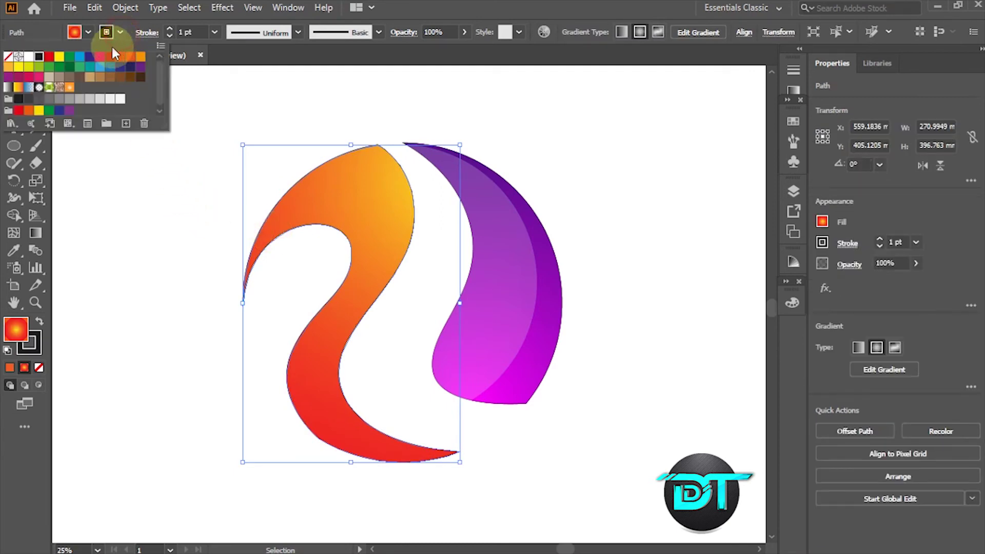
{"action": "left_click", "coordinate": [8, 56]}
{"action": "left_click", "coordinate": [90, 193]}
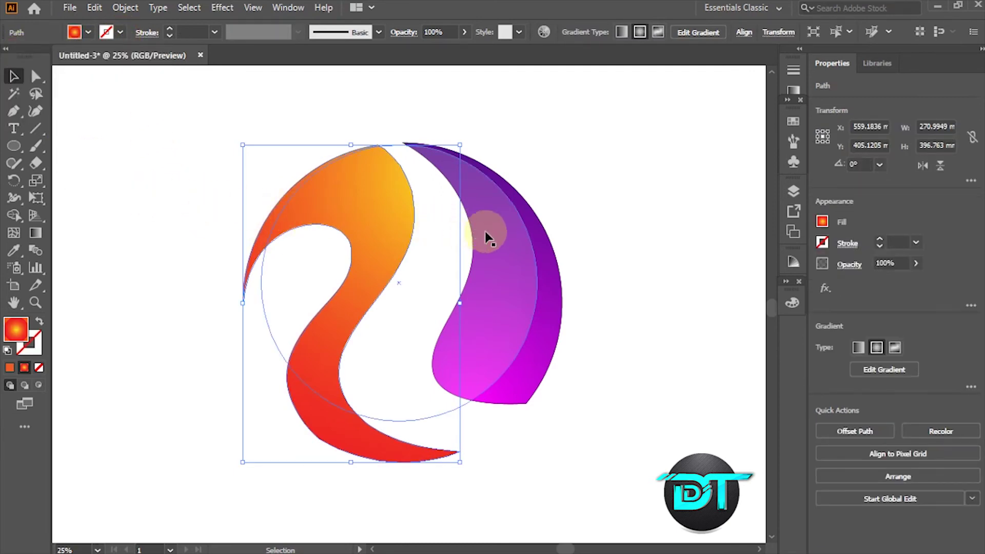
- Remove the stroke from the purple piece and leave the artwork deselected
{"action": "left_click", "coordinate": [519, 249]}
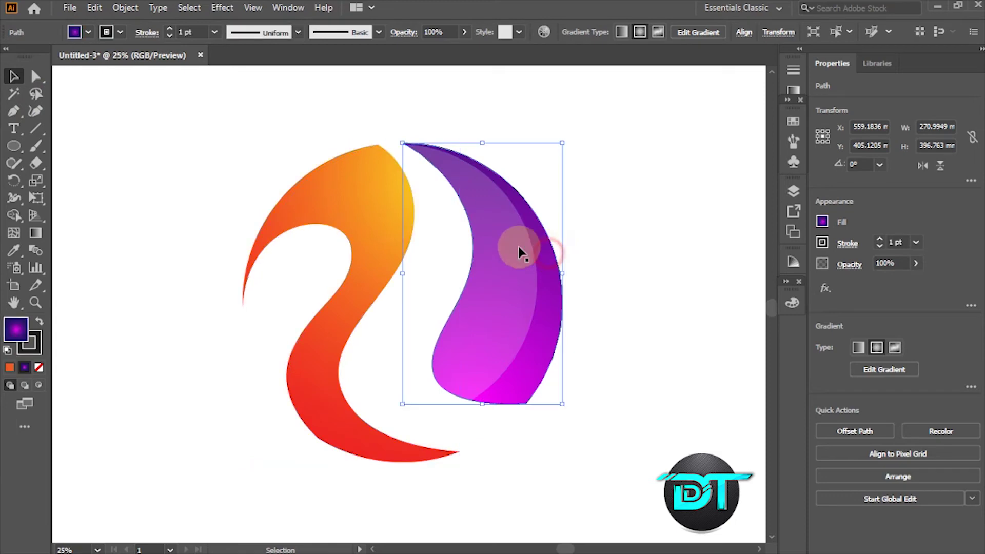
{"action": "left_click", "coordinate": [120, 31]}
{"action": "left_click", "coordinate": [9, 56]}
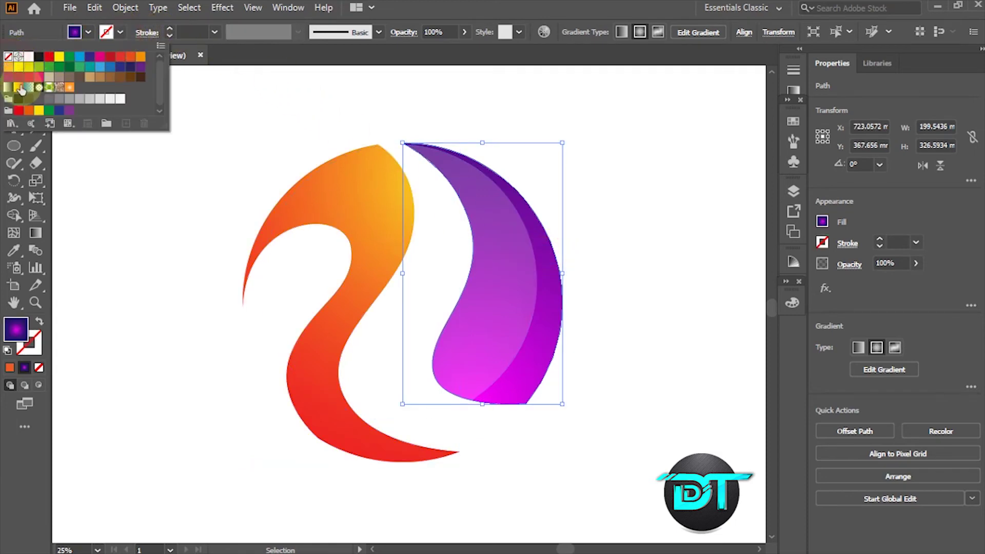
{"action": "left_click", "coordinate": [220, 261]}
{"action": "left_click", "coordinate": [479, 294]}
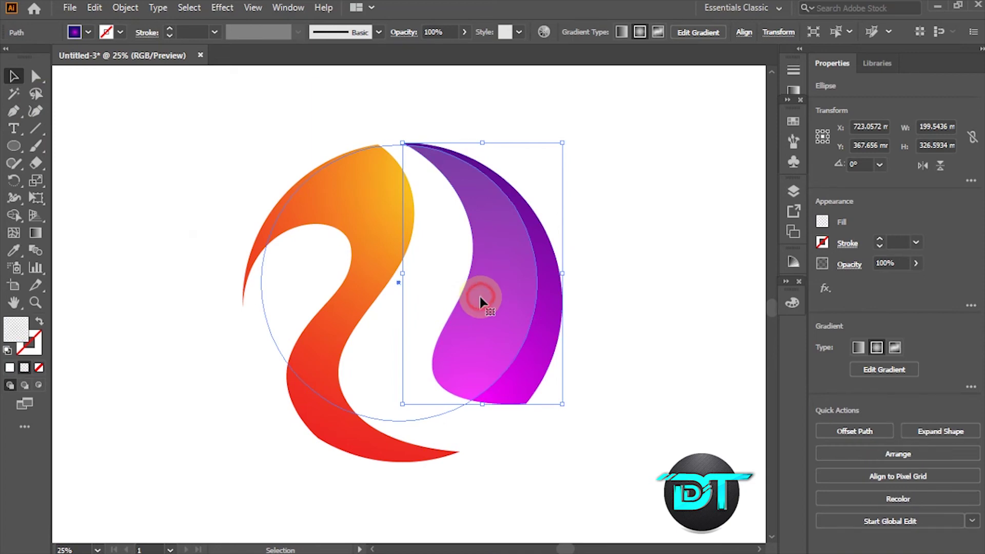
{"action": "left_click", "coordinate": [133, 146]}
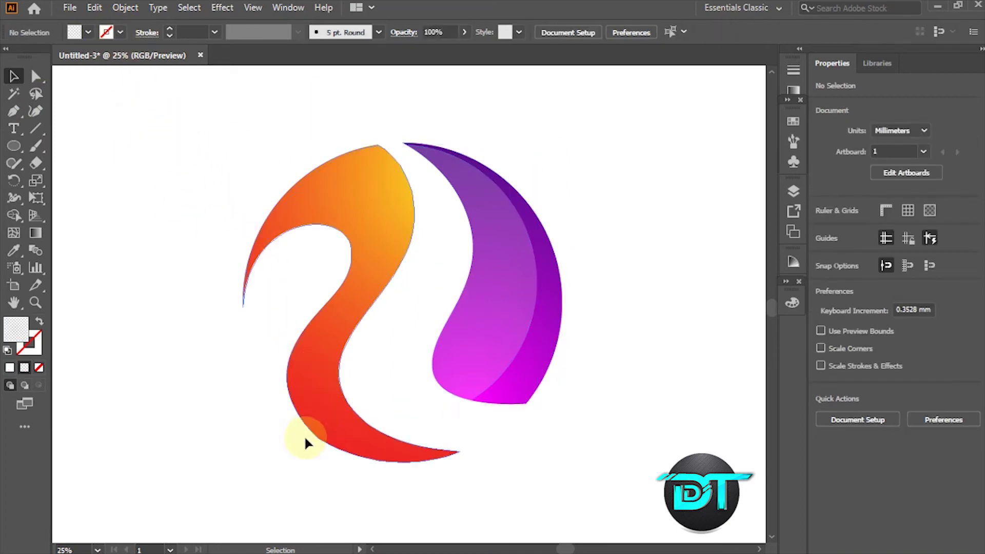
- Draw a thin flat ellipse about 274 mm wide and 7 mm high below the logo and fill it black
{"action": "scroll", "coordinate": [662, 303], "scroll_direction": "down", "scroll_amount": 3}
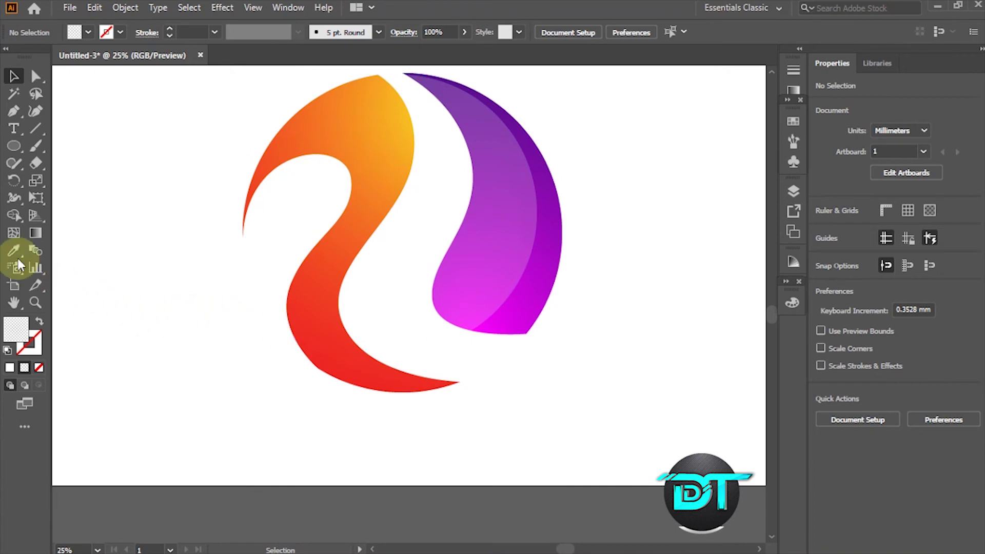
{"action": "left_click_drag", "start_coordinate": [14, 146], "coordinate": [42, 177]}
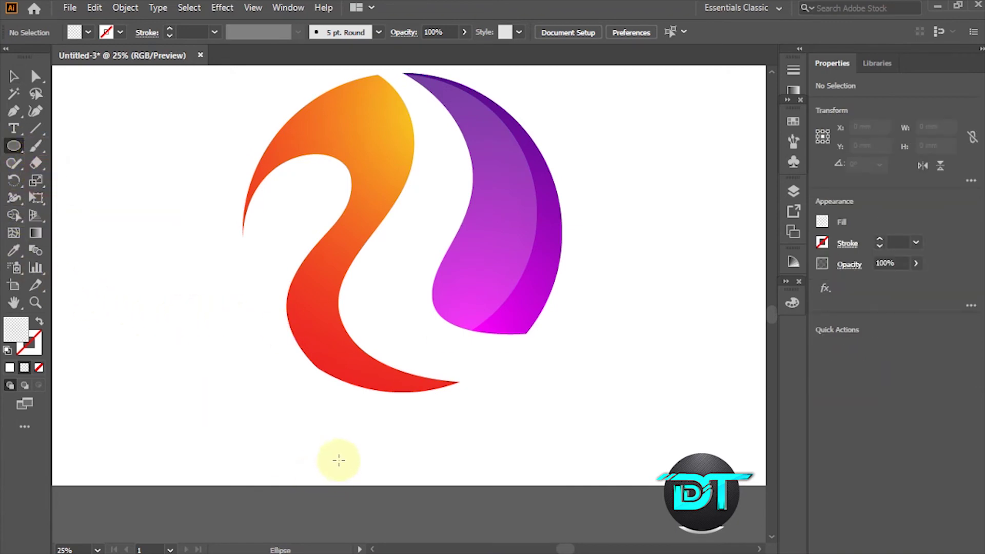
{"action": "left_click_drag", "start_coordinate": [298, 423], "coordinate": [381, 416]}
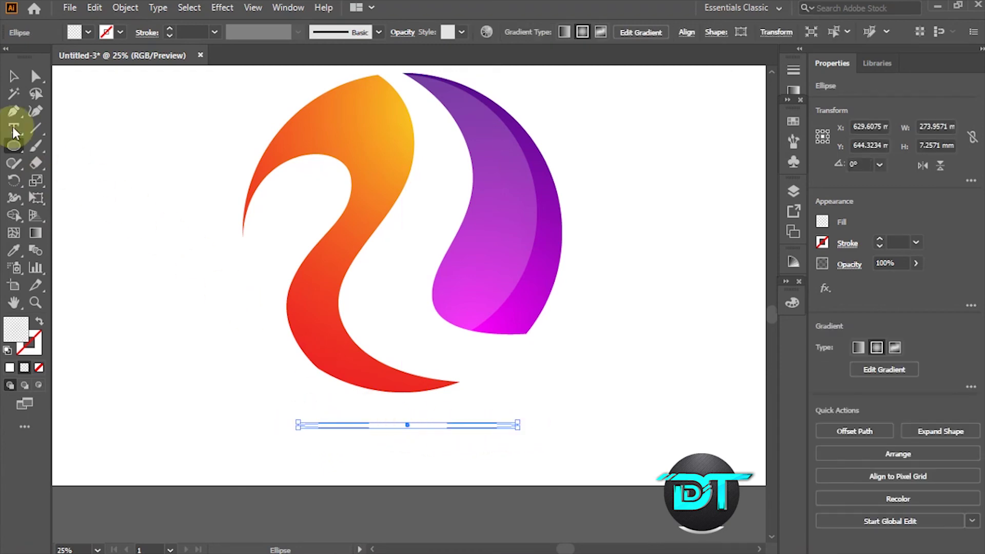
{"action": "left_click", "coordinate": [87, 33]}
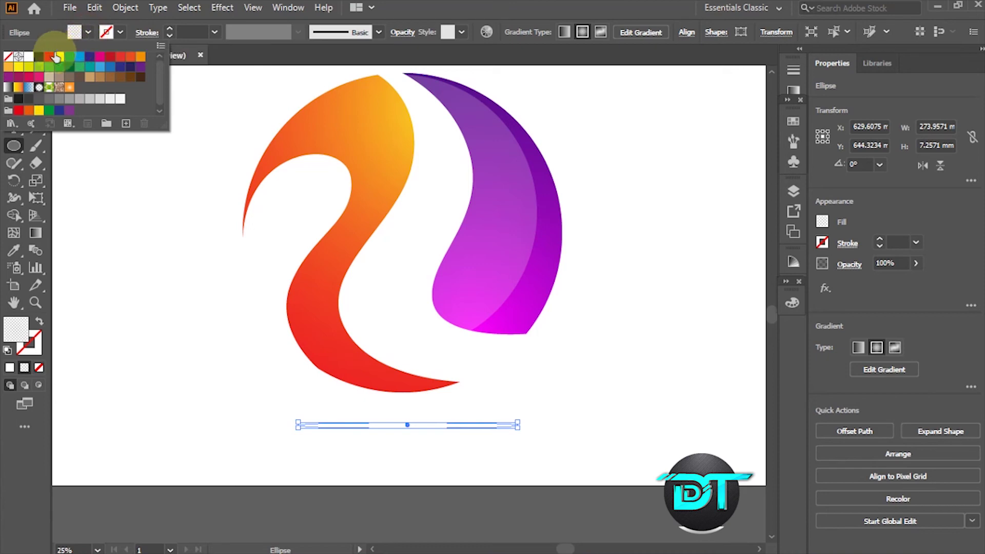
{"action": "left_click", "coordinate": [38, 56]}
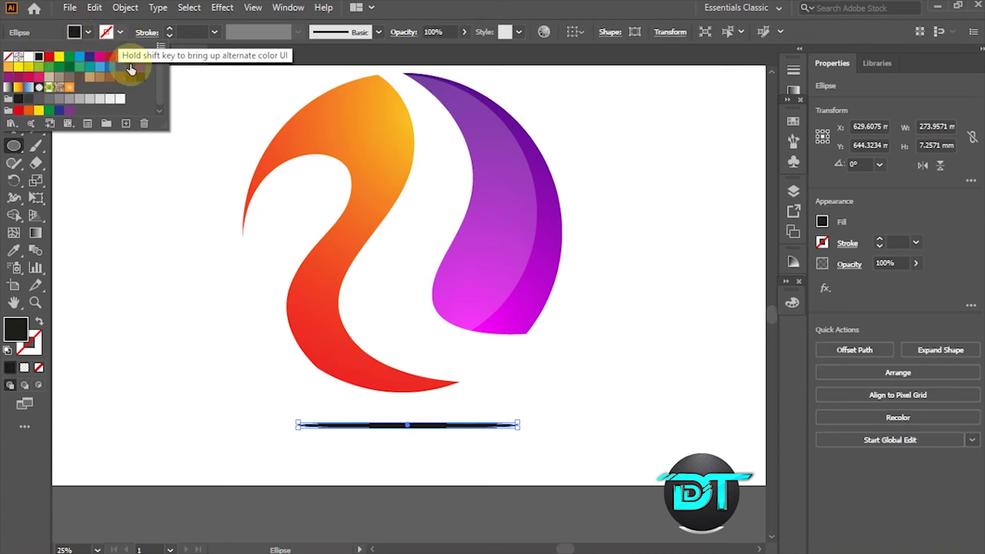
{"action": "left_click", "coordinate": [90, 28]}
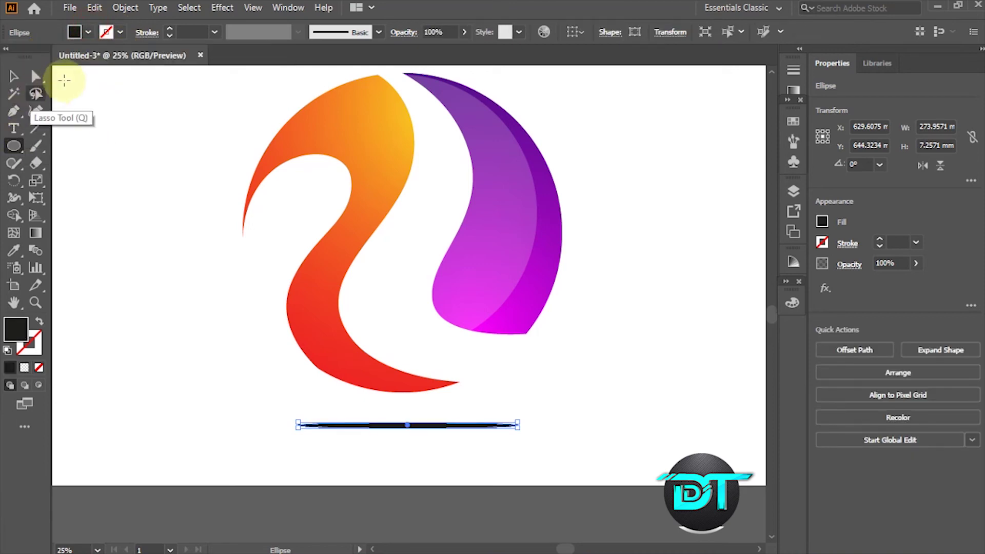
- Apply a Gaussian Blur with a radius of about 71.6 pixels to the black ellipse
{"action": "left_click", "coordinate": [220, 7]}
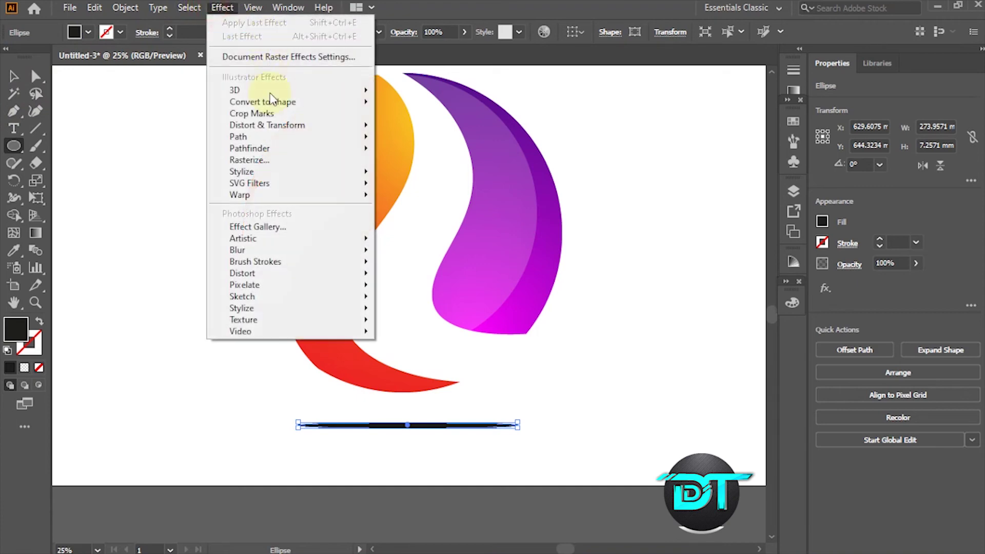
{"action": "mouse_move", "coordinate": [261, 252]}
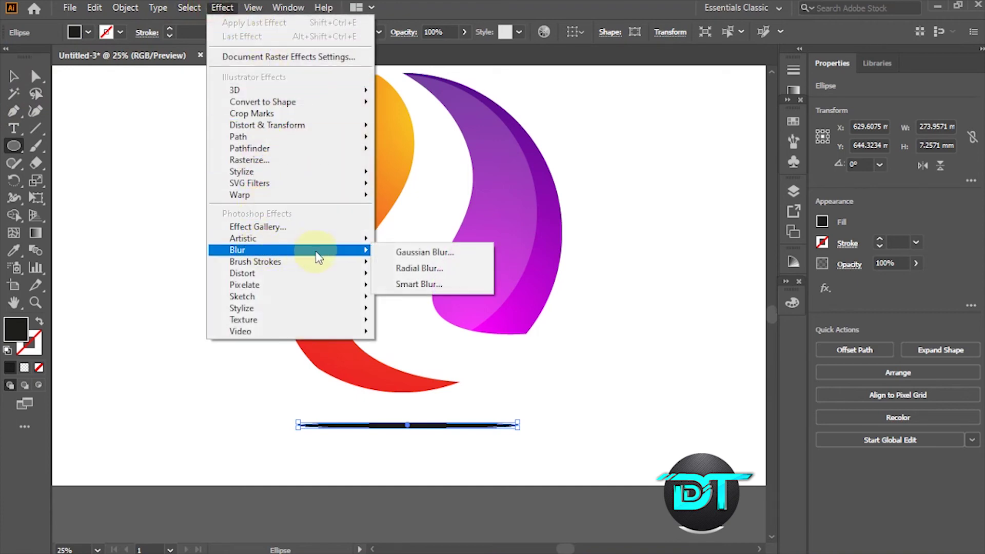
{"action": "left_click", "coordinate": [382, 251]}
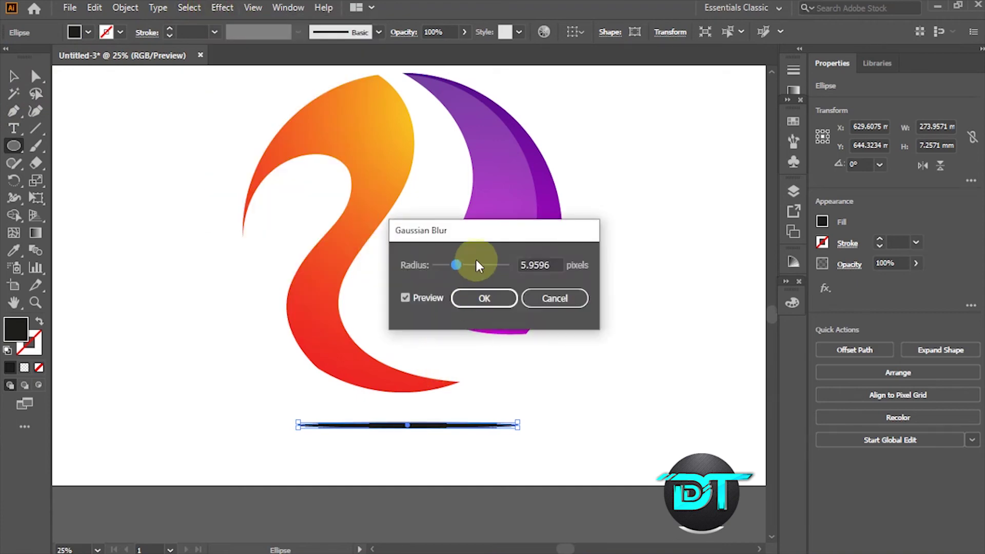
{"action": "left_click_drag", "start_coordinate": [470, 262], "coordinate": [491, 265]}
{"action": "left_click", "coordinate": [487, 296]}
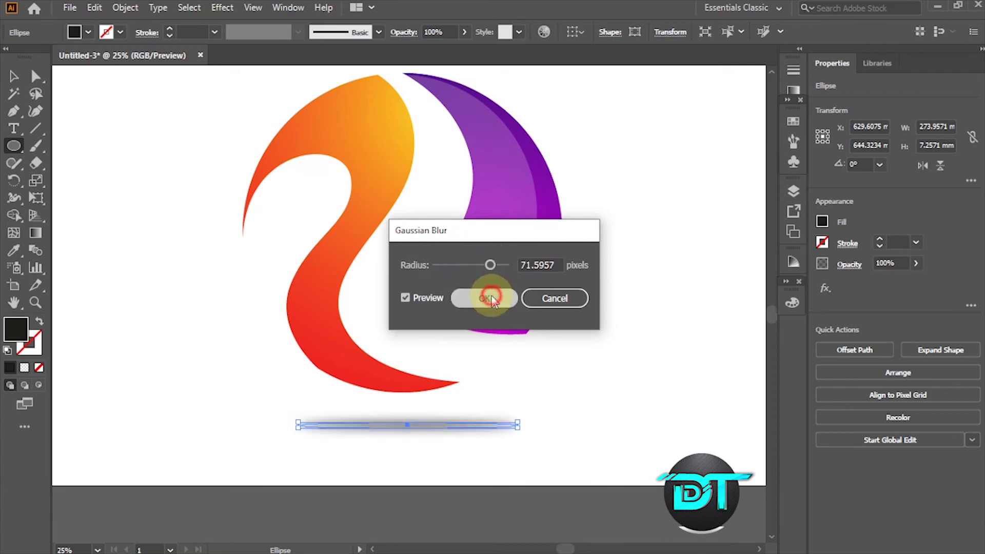
- Nudge the blurred shadow ellipse slightly up, to a Y position of about 641 mm, just beneath the orange-red piece
{"action": "left_click_drag", "start_coordinate": [409, 425], "coordinate": [408, 418]}
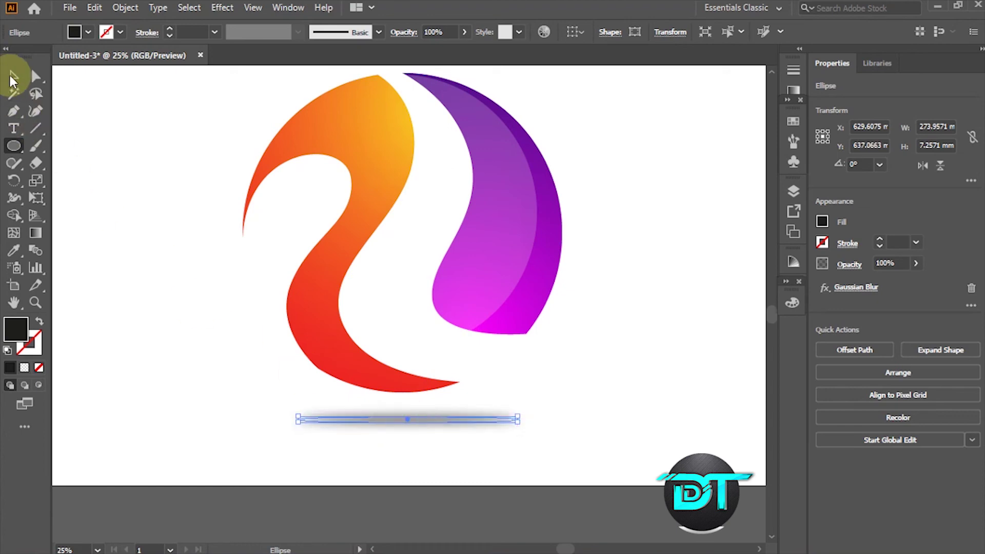
{"action": "left_click", "coordinate": [14, 80]}
{"action": "left_click_drag", "start_coordinate": [405, 423], "coordinate": [408, 426]}
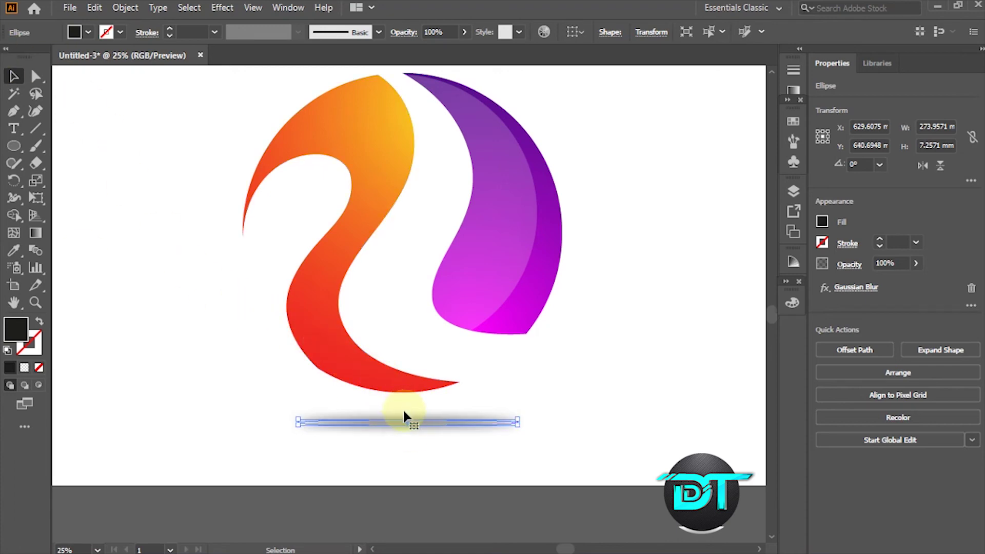
{"action": "left_click", "coordinate": [601, 413]}
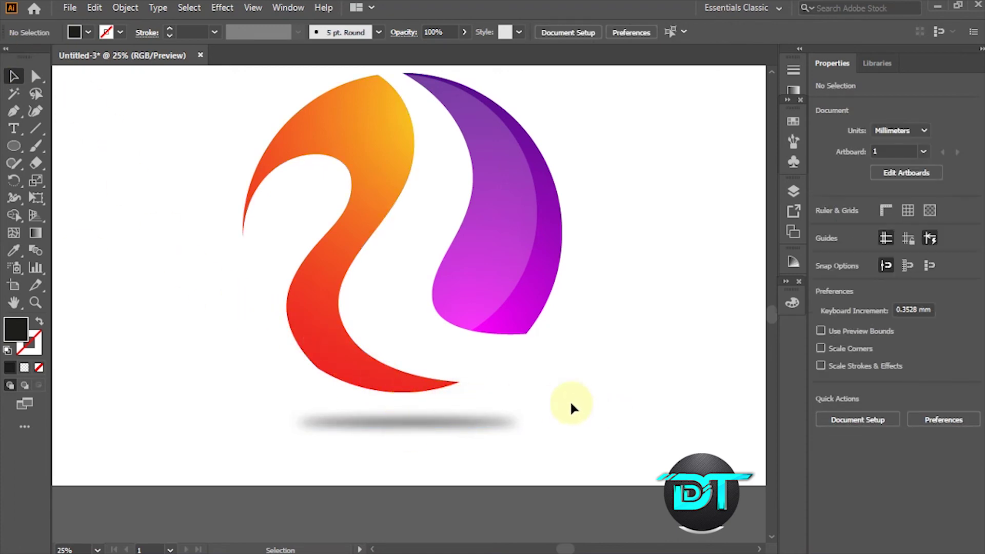
- Move the whole logo with its shadow up to the artboard's vertical centre, at about X 661 mm and Y 360 mm
{"action": "scroll", "coordinate": [462, 365], "scroll_direction": "up", "scroll_amount": 3}
{"action": "key", "text": "z"}
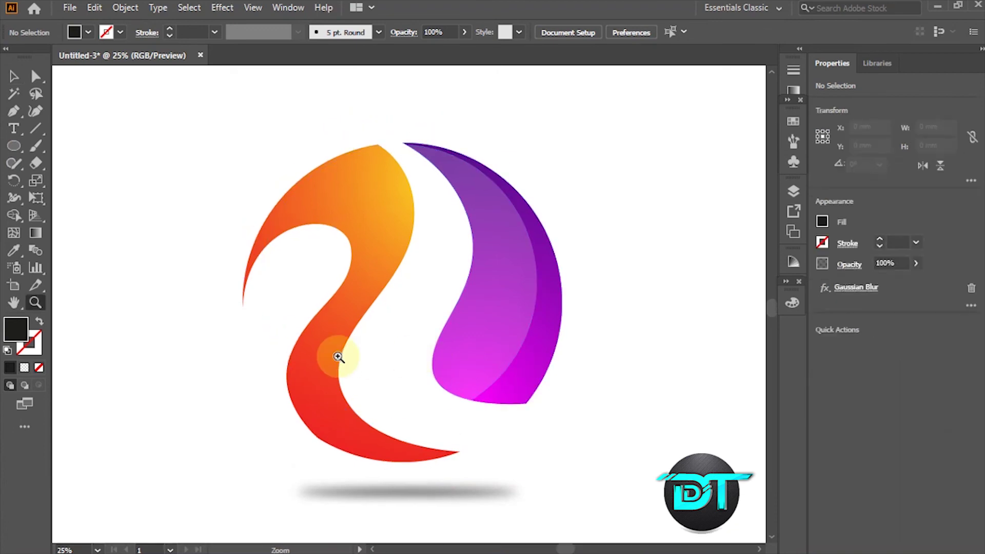
{"action": "key", "text": "ctrl+minus"}
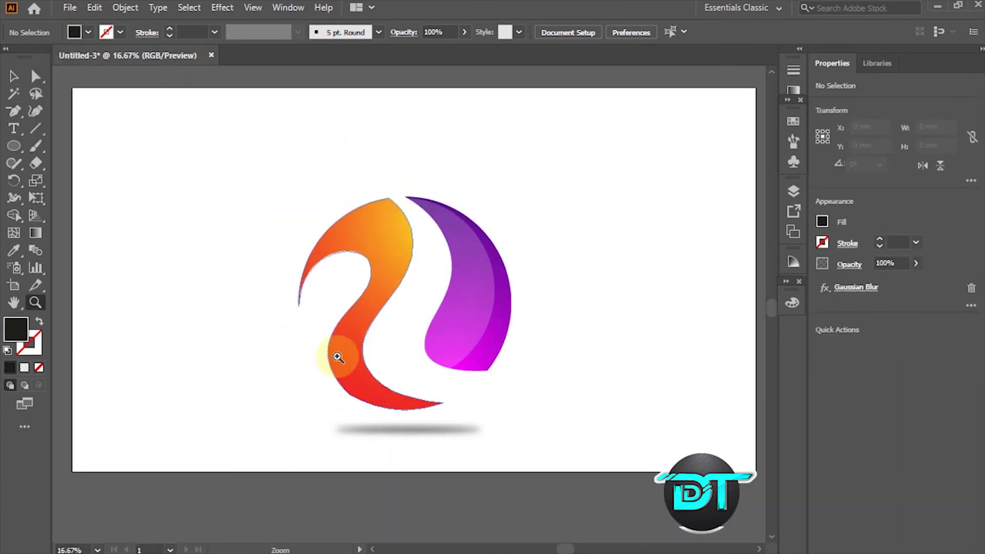
{"action": "left_click", "coordinate": [13, 76]}
{"action": "left_click_drag", "start_coordinate": [159, 156], "coordinate": [572, 509]}
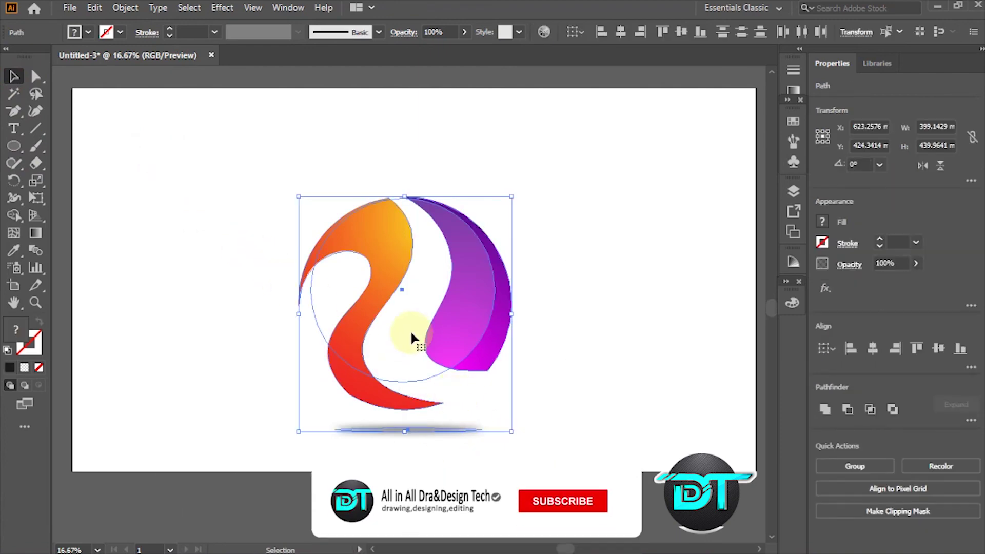
{"action": "left_click_drag", "start_coordinate": [404, 291], "coordinate": [424, 254]}
{"action": "left_click", "coordinate": [281, 250]}
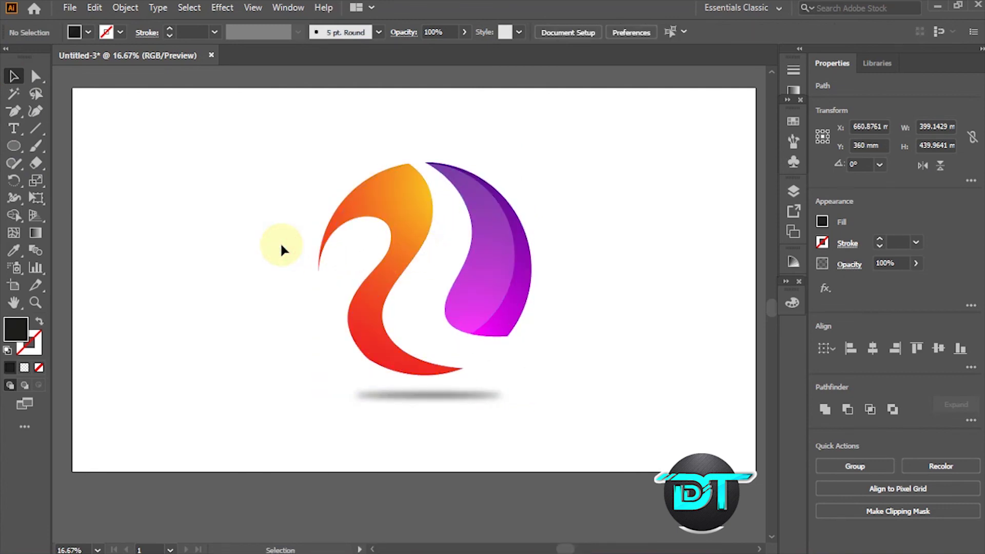
- Group all the logo pieces together with the shadow
{"action": "key", "text": "a"}
{"action": "key", "text": "ctrl+a"}
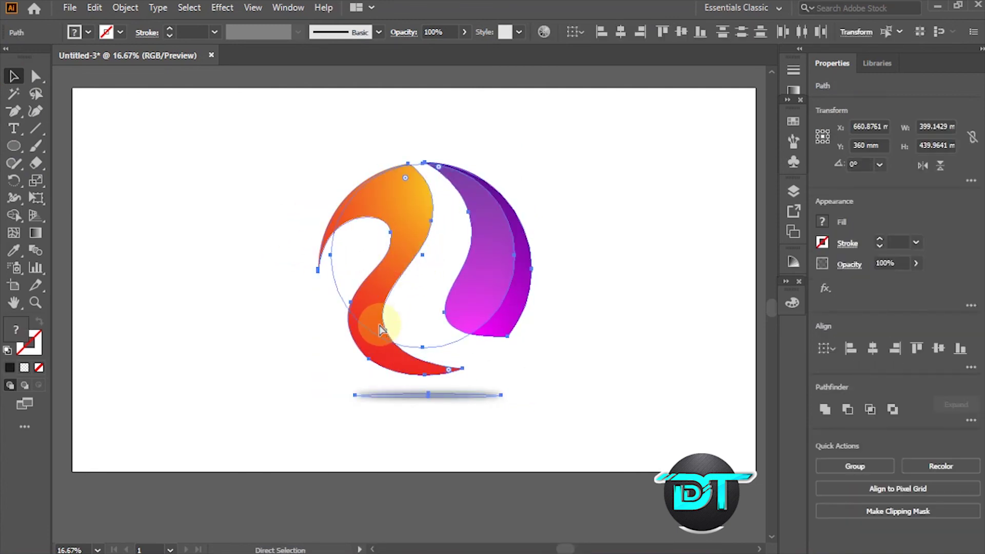
{"action": "key", "text": "ctrl+g"}
{"action": "key", "text": "v"}
{"action": "left_click", "coordinate": [259, 245]}
{"action": "left_click_drag", "start_coordinate": [283, 176], "coordinate": [402, 274]}
{"action": "left_click", "coordinate": [285, 242]}
{"action": "left_click", "coordinate": [354, 212]}
{"action": "left_click", "coordinate": [293, 201]}
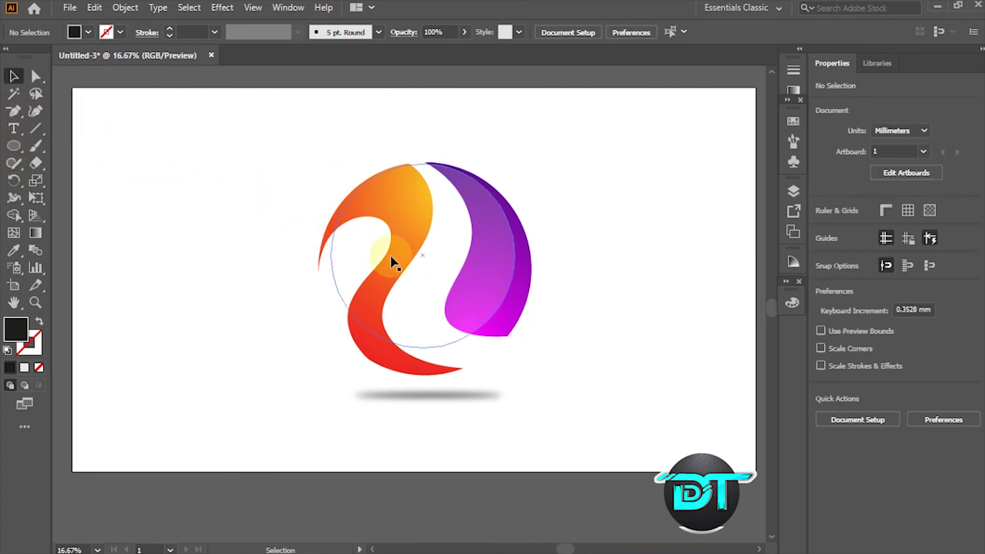
{"action": "key", "text": "ctrl+equal"}
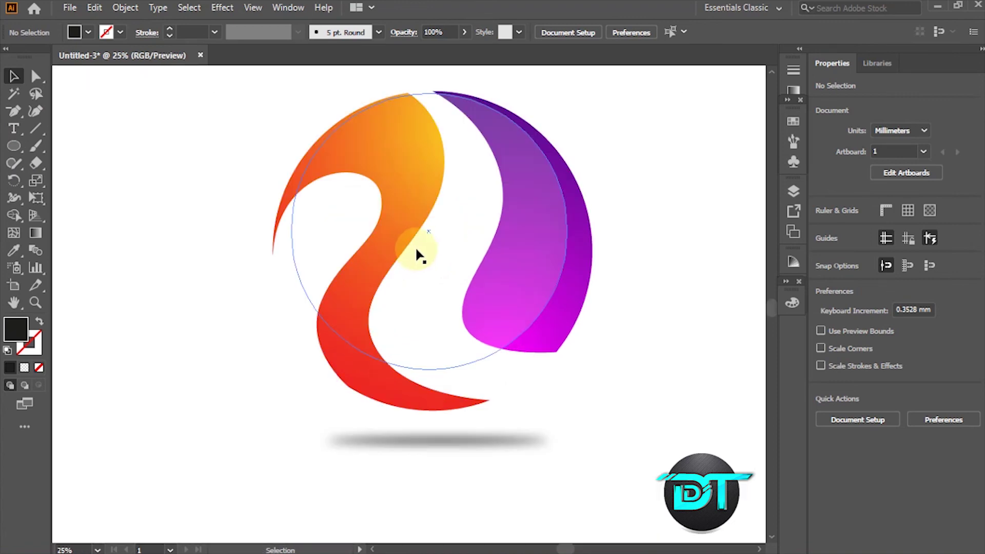